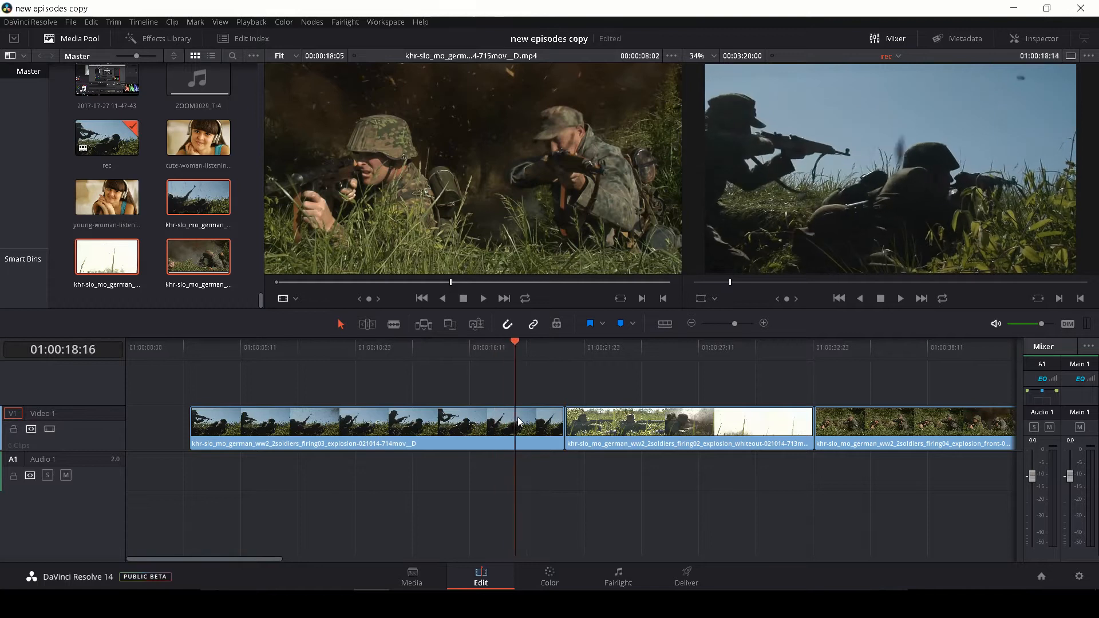
Split the firing02 explosion whiteout clip on Video 1 at 01:00:24:21, just before the explosion
{"action": "left_click_drag", "start_coordinate": [518, 417], "coordinate": [829, 403]}
{"action": "left_click_drag", "start_coordinate": [904, 400], "coordinate": [434, 413]}
{"action": "left_click_drag", "start_coordinate": [179, 405], "coordinate": [631, 423]}
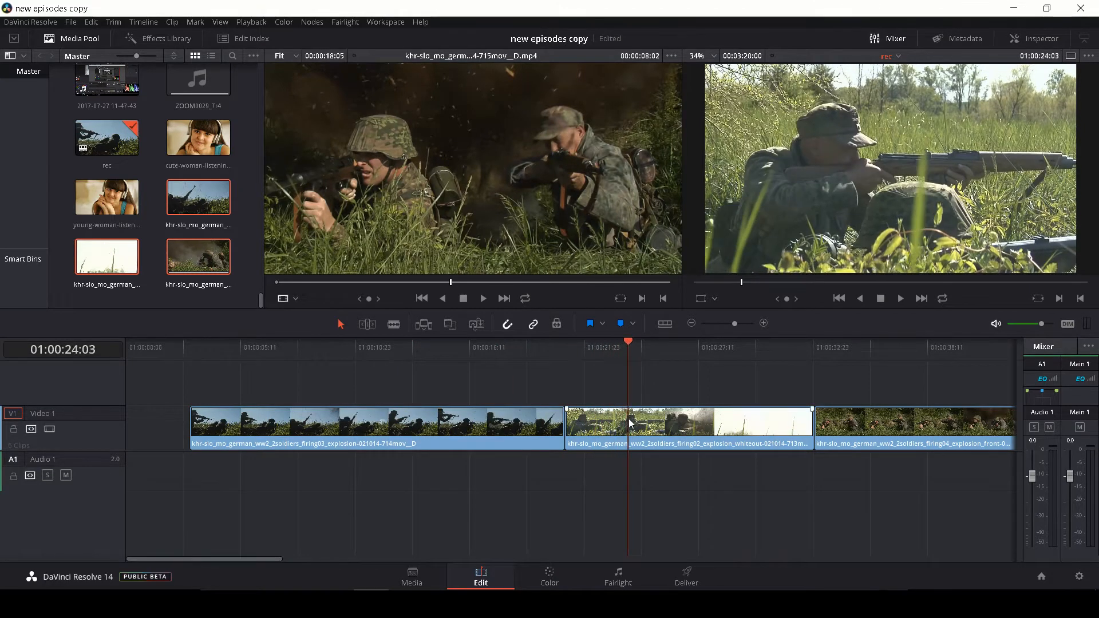
{"action": "key", "text": "ctrl+minus"}
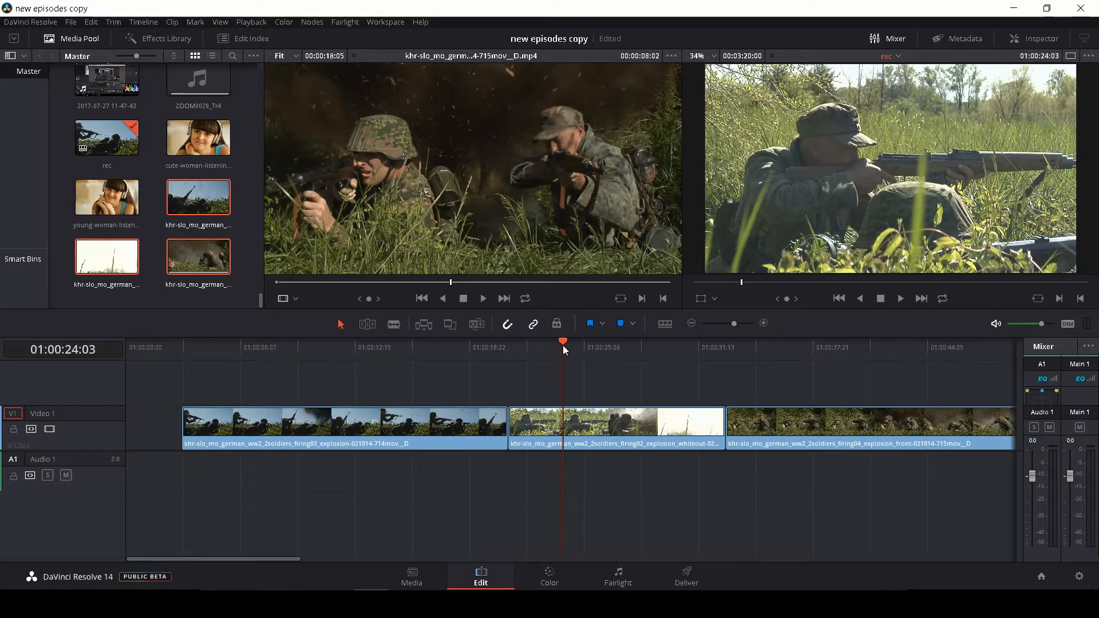
{"action": "left_click_drag", "start_coordinate": [536, 344], "coordinate": [509, 343]}
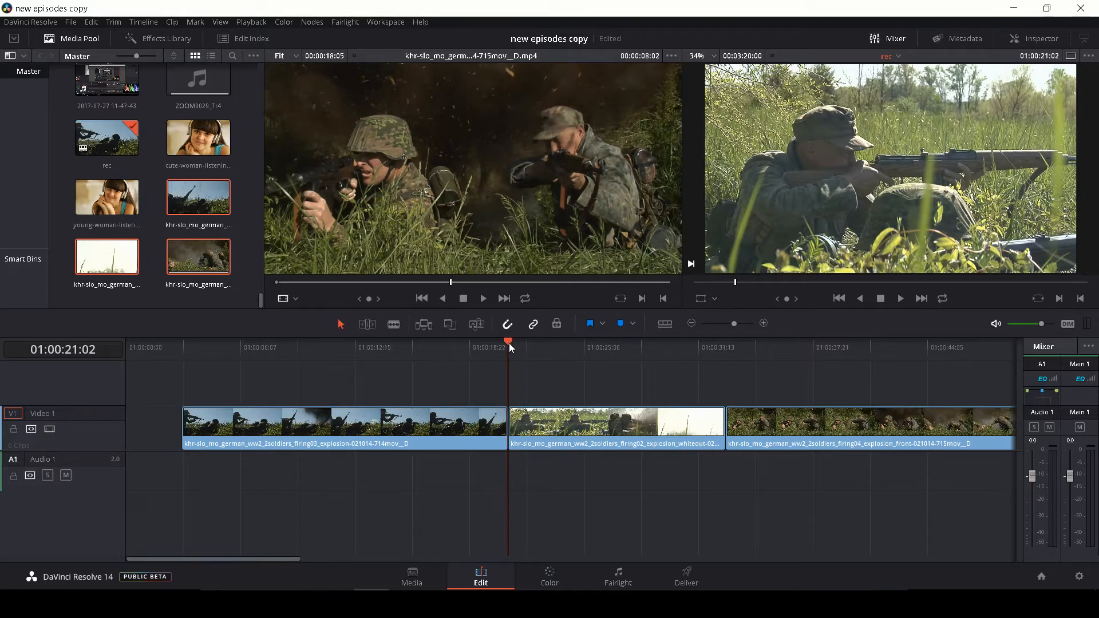
{"action": "key", "text": "space"}
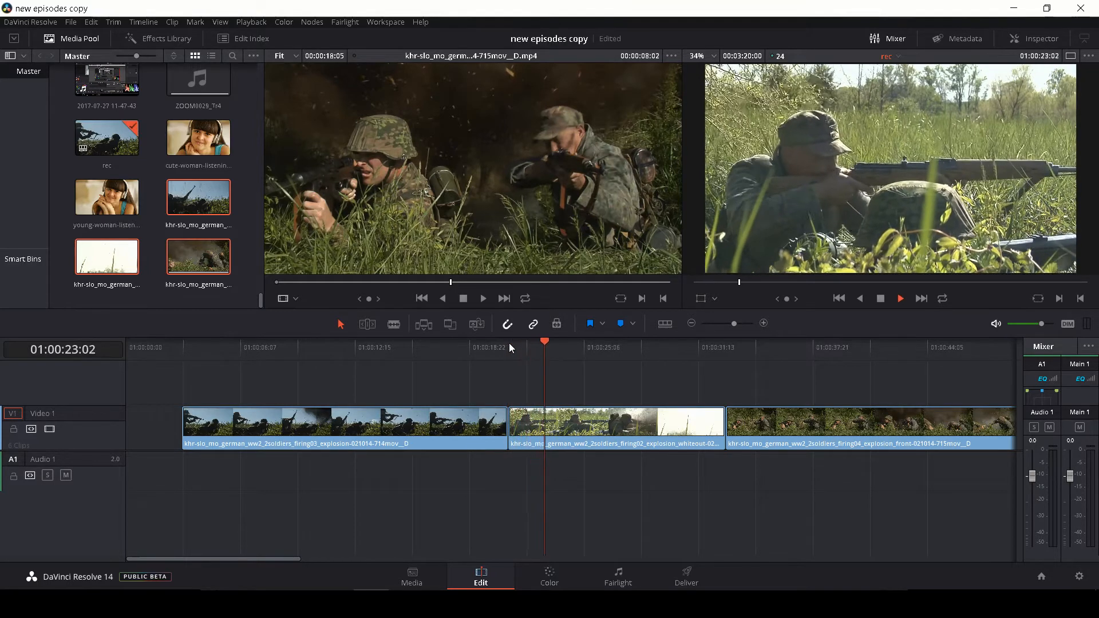
{"action": "key", "text": "space"}
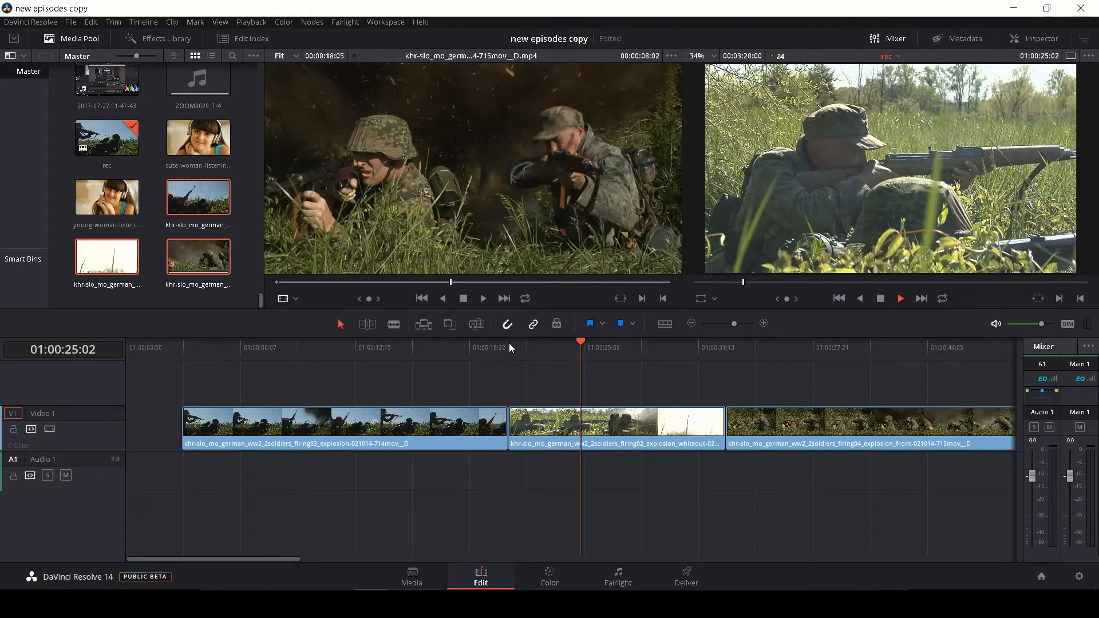
{"action": "key", "text": "Left"}
{"action": "key", "text": "Left"}
{"action": "key", "text": "Left"}
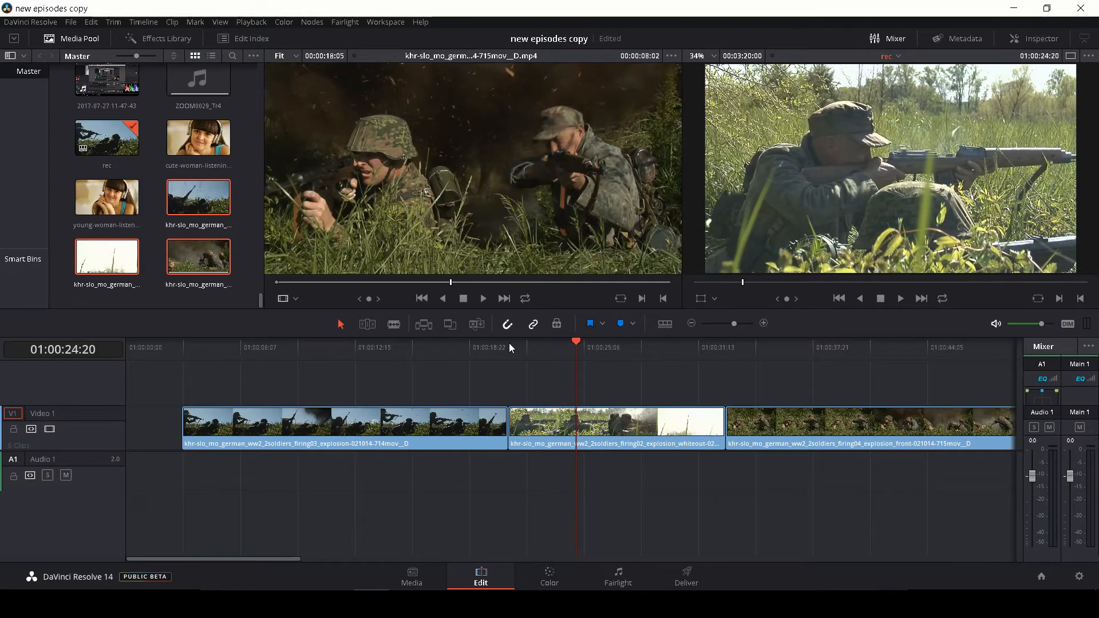
{"action": "key", "text": "Right"}
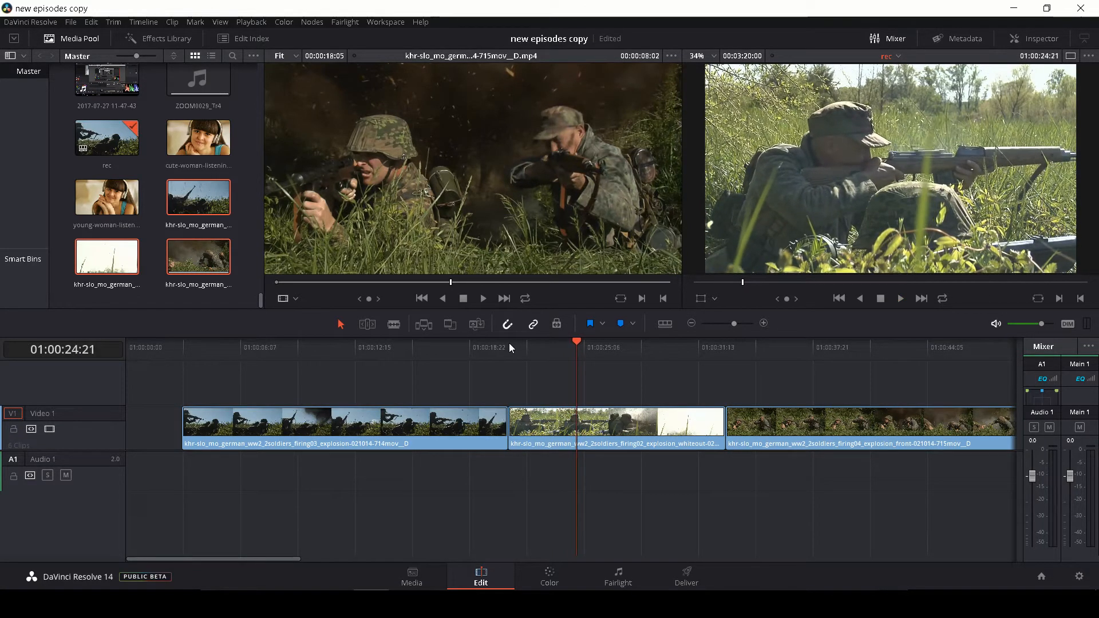
{"action": "key", "text": "b"}
{"action": "left_click", "coordinate": [580, 428]}
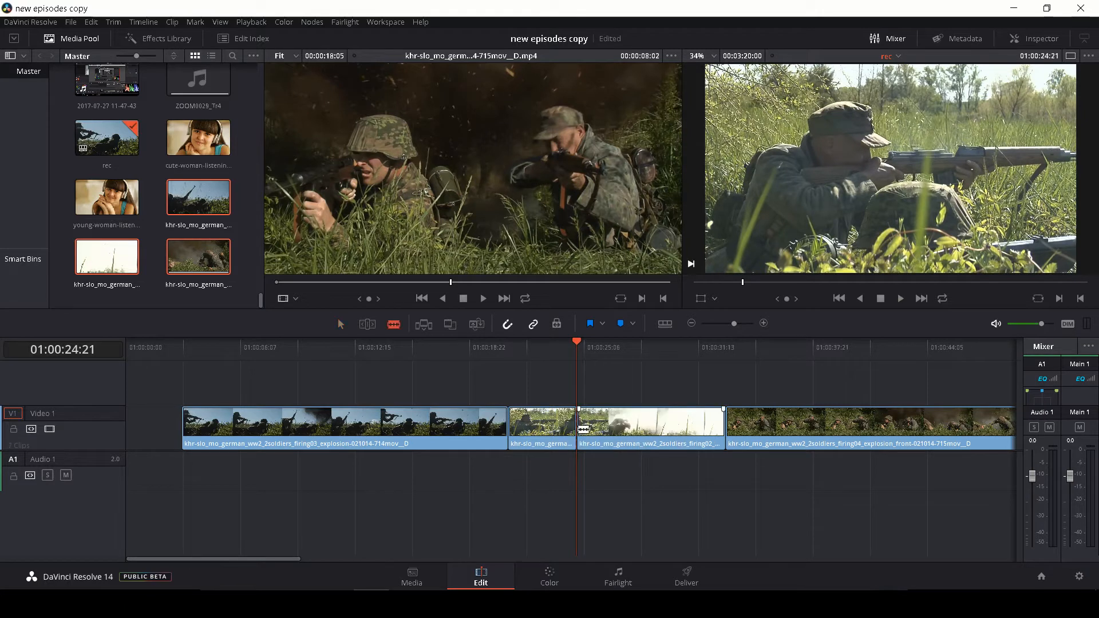
Move the short front part of the firing02 clip ahead of the firing03 clip on Video 1, shifting firing03 to make room
{"action": "left_click_drag", "start_coordinate": [548, 438], "coordinate": [222, 389]}
{"action": "left_click", "coordinate": [292, 439]}
{"action": "left_click_drag", "start_coordinate": [292, 439], "coordinate": [337, 430]}
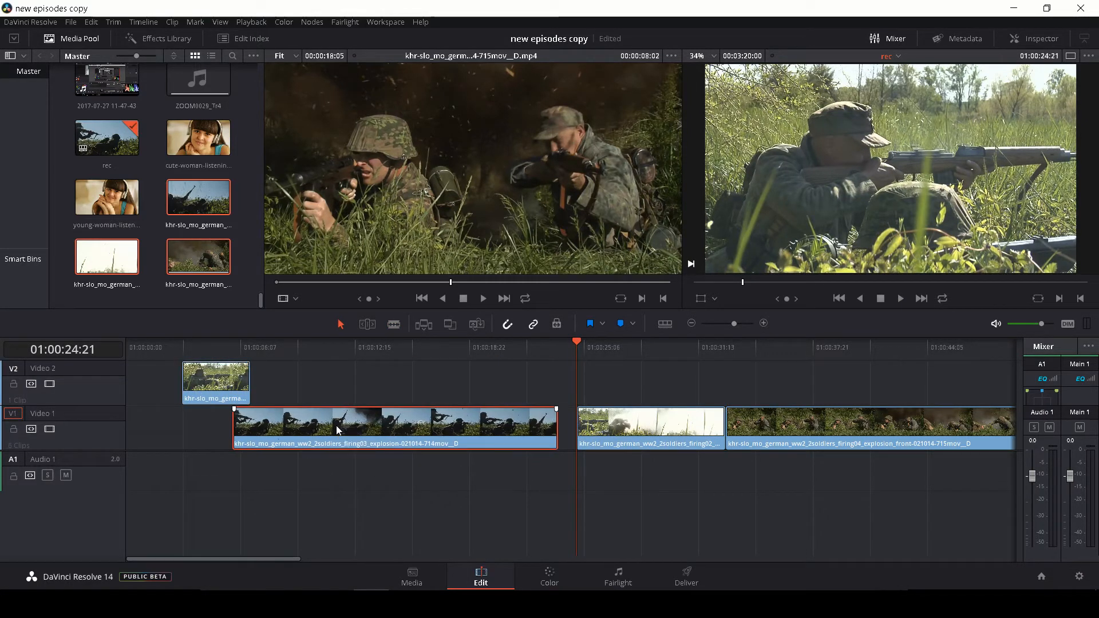
{"action": "left_click_drag", "start_coordinate": [223, 391], "coordinate": [194, 421]}
Trim the start of the firing03 clip to the frame at 01:00:09:17, keeping it butted against the opening clip
{"action": "left_click", "coordinate": [194, 352]}
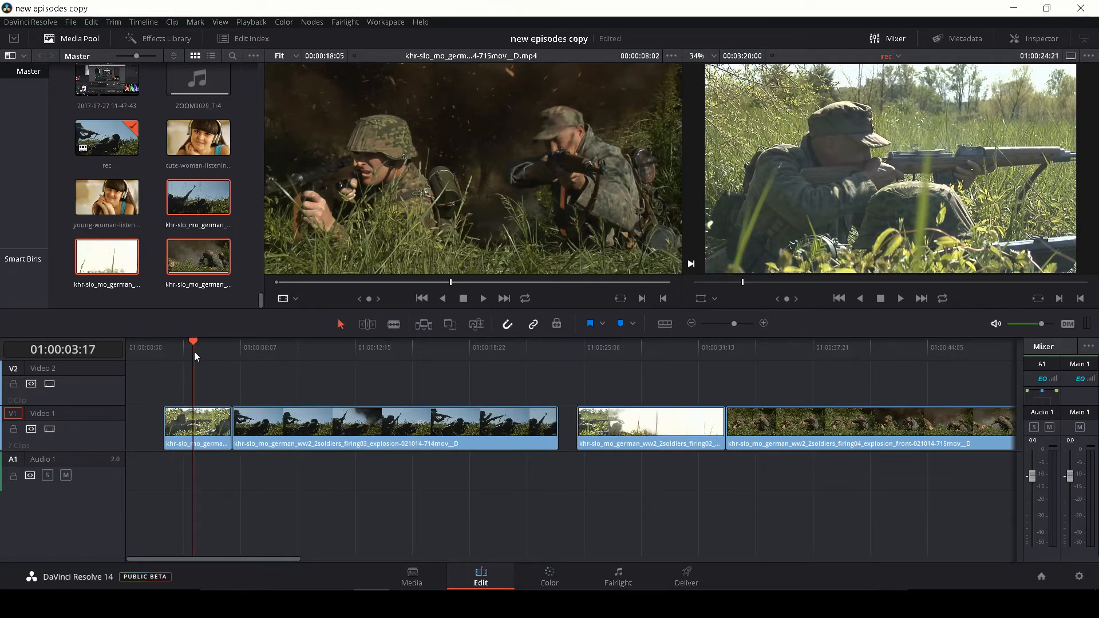
{"action": "key", "text": "space"}
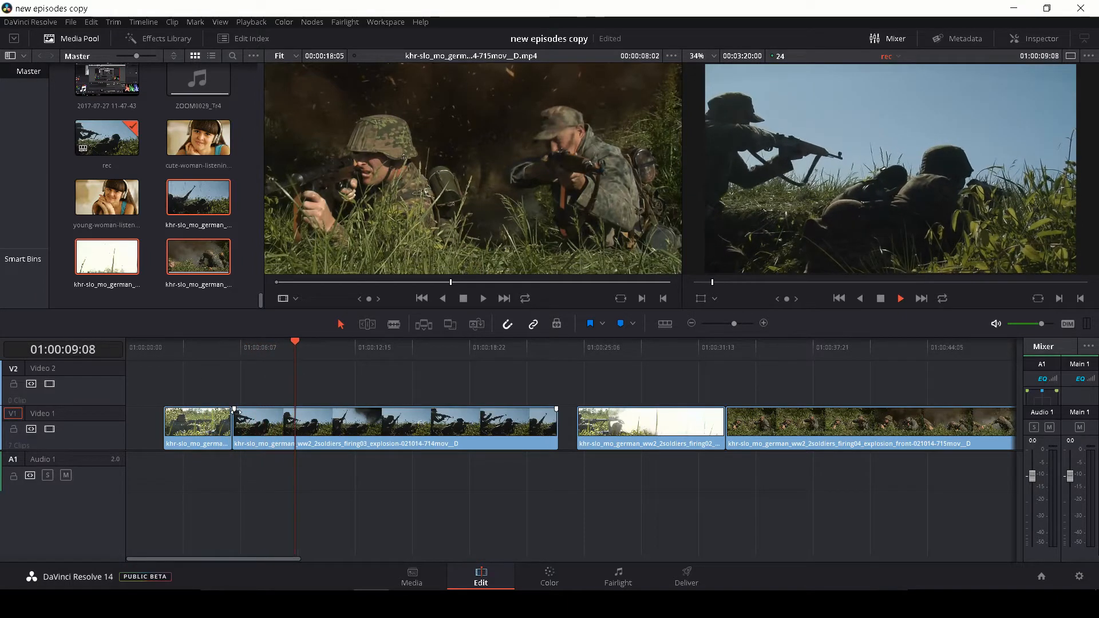
{"action": "key", "text": "space"}
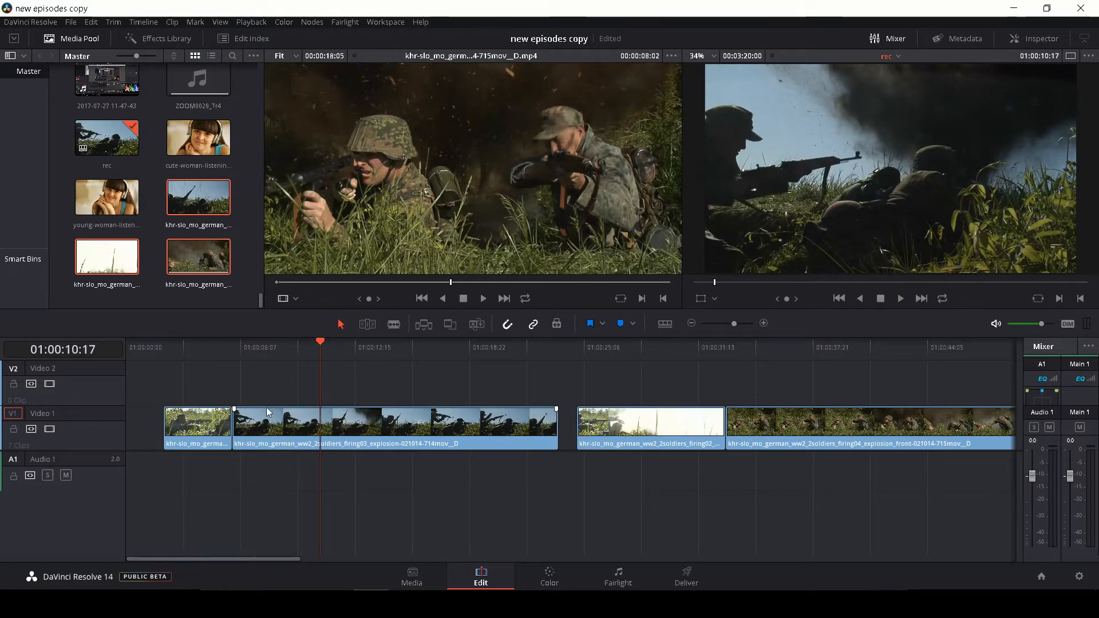
{"action": "mouse_move", "coordinate": [319, 339]}
{"action": "left_mouse_down"}
{"action": "mouse_move", "coordinate": [246, 347]}
{"action": "mouse_move", "coordinate": [303, 350]}
{"action": "left_mouse_up"}
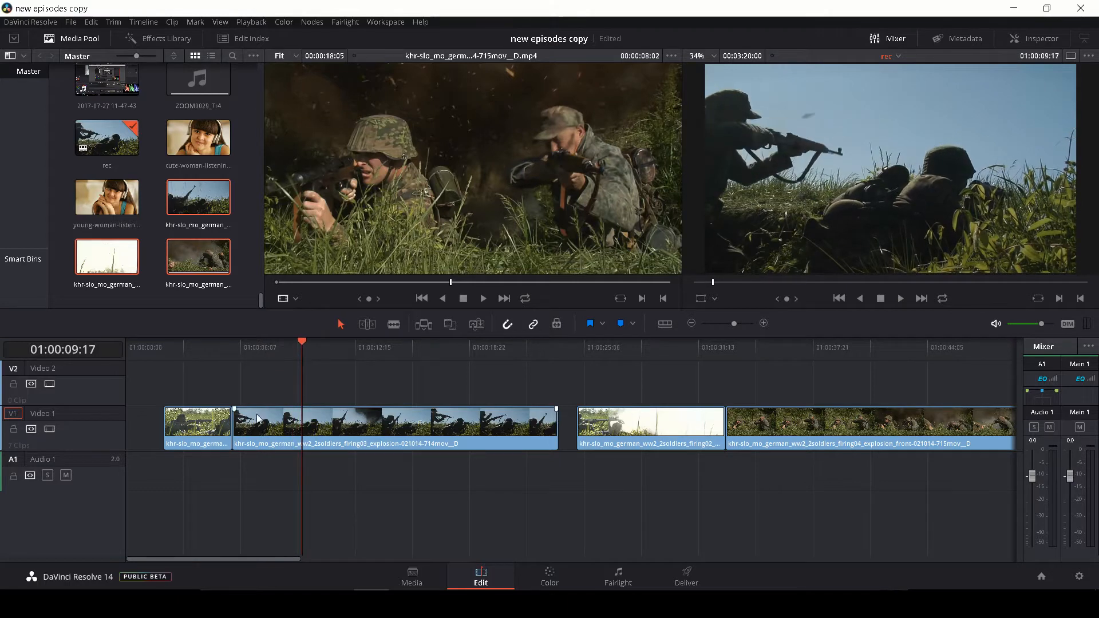
{"action": "left_click_drag", "start_coordinate": [237, 428], "coordinate": [262, 432]}
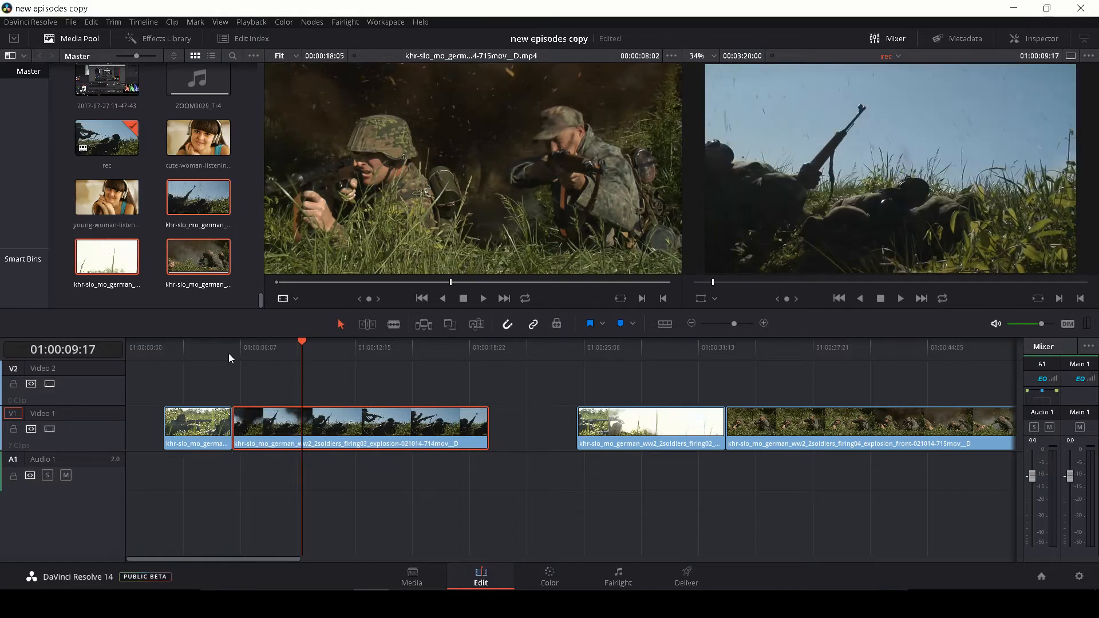
Play and step frame by frame through the cut between the first two clips to examine how the action matches
{"action": "left_click", "coordinate": [210, 356]}
{"action": "key", "text": "space"}
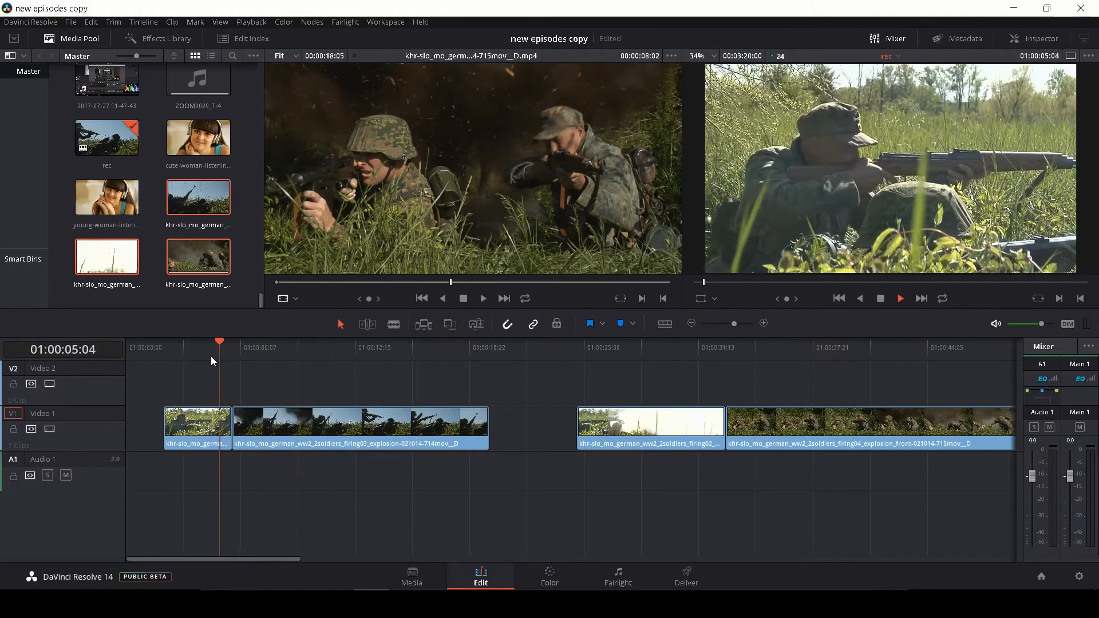
{"action": "left_click", "coordinate": [211, 356]}
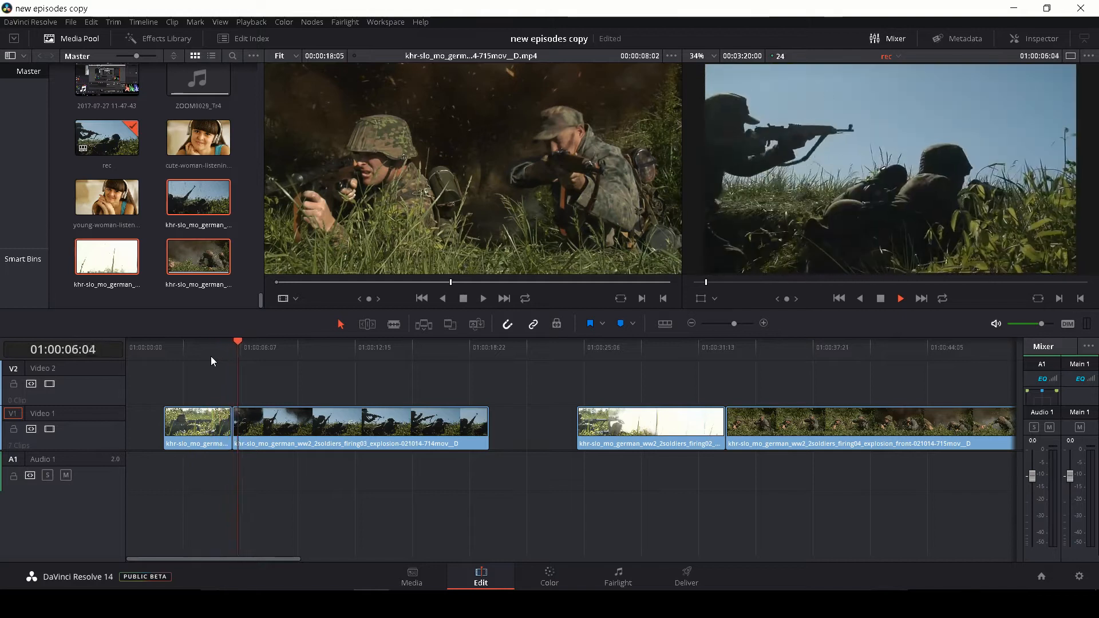
{"action": "key", "text": "space"}
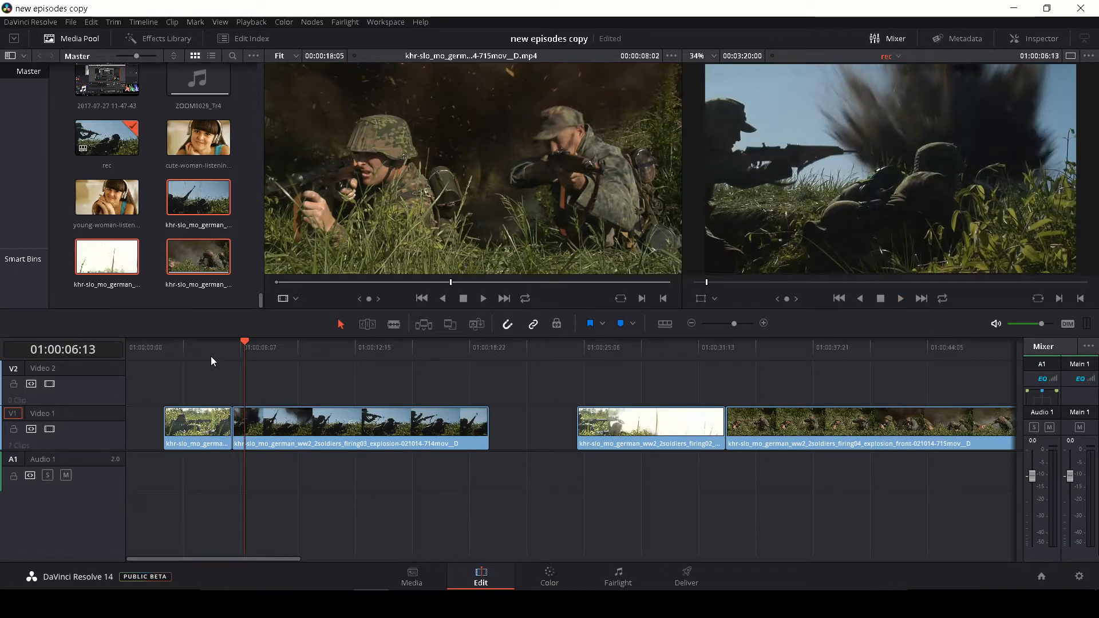
{"action": "key", "text": "Left"}
{"action": "key", "text": "Left"}
{"action": "key", "text": "Left"}
{"action": "key", "text": "Left"}
{"action": "key", "text": "Left"}
{"action": "key", "text": "Left"}
{"action": "key", "text": "Left"}
{"action": "key", "text": "Left"}
{"action": "key", "text": "Left"}
{"action": "key", "text": "Left"}
{"action": "key", "text": "Left"}
{"action": "key", "text": "Left"}
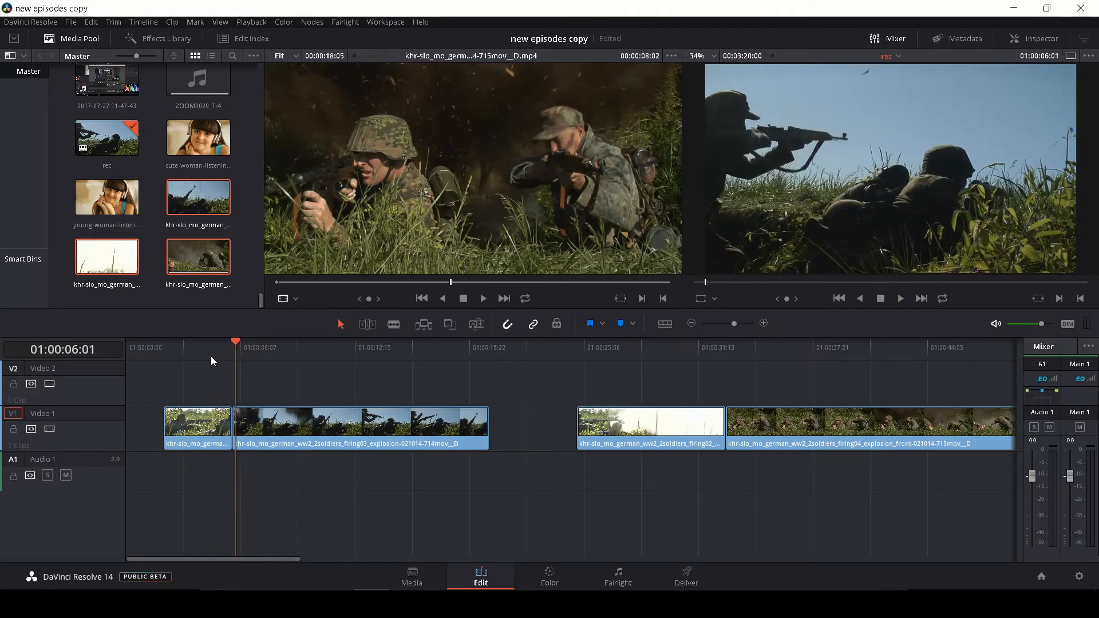
{"action": "key", "text": "Left"}
{"action": "key", "text": "Left"}
{"action": "key", "text": "Left"}
{"action": "key", "text": "Left"}
{"action": "key", "text": "Left"}
{"action": "key", "text": "Left"}
{"action": "key", "text": "Left"}
{"action": "key", "text": "Left"}
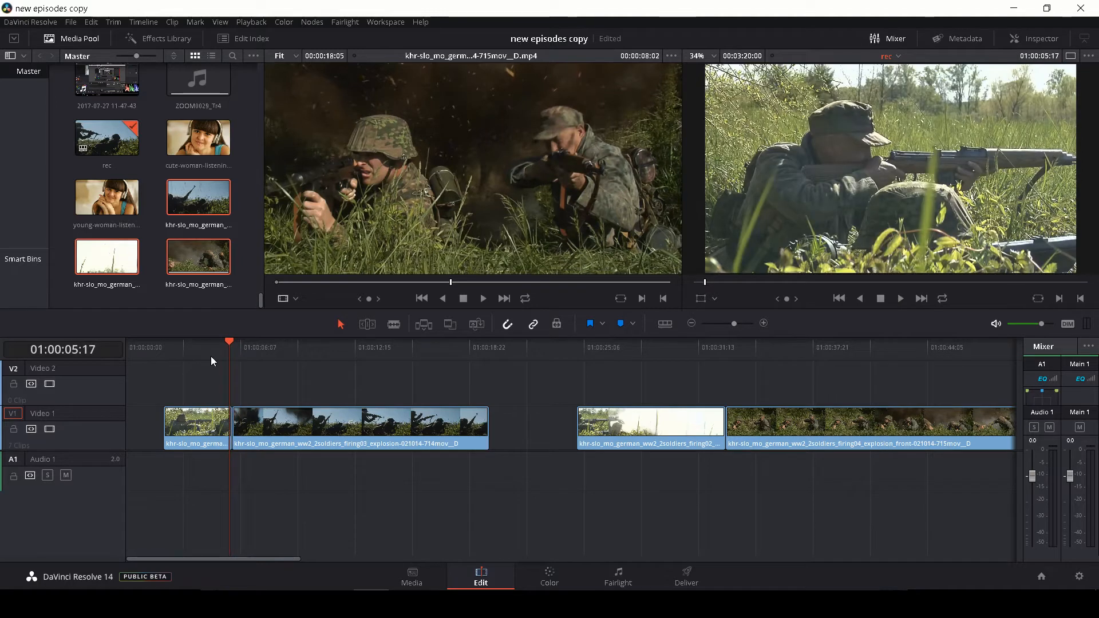
{"action": "key", "text": "Left"}
{"action": "key", "text": "Left"}
{"action": "key", "text": "Left"}
{"action": "key", "text": "Left"}
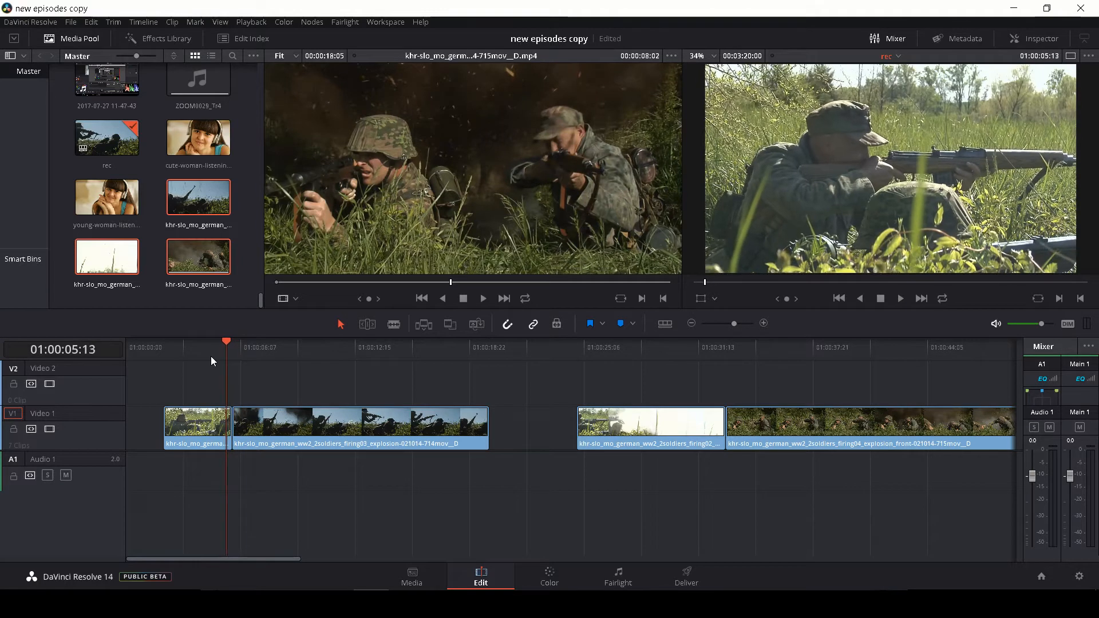
{"action": "key", "text": "Right"}
{"action": "key", "text": "Right"}
{"action": "key", "text": "Right"}
{"action": "key", "text": "Right"}
{"action": "key", "text": "Right"}
{"action": "key", "text": "Right"}
{"action": "key", "text": "Right"}
{"action": "key", "text": "Right"}
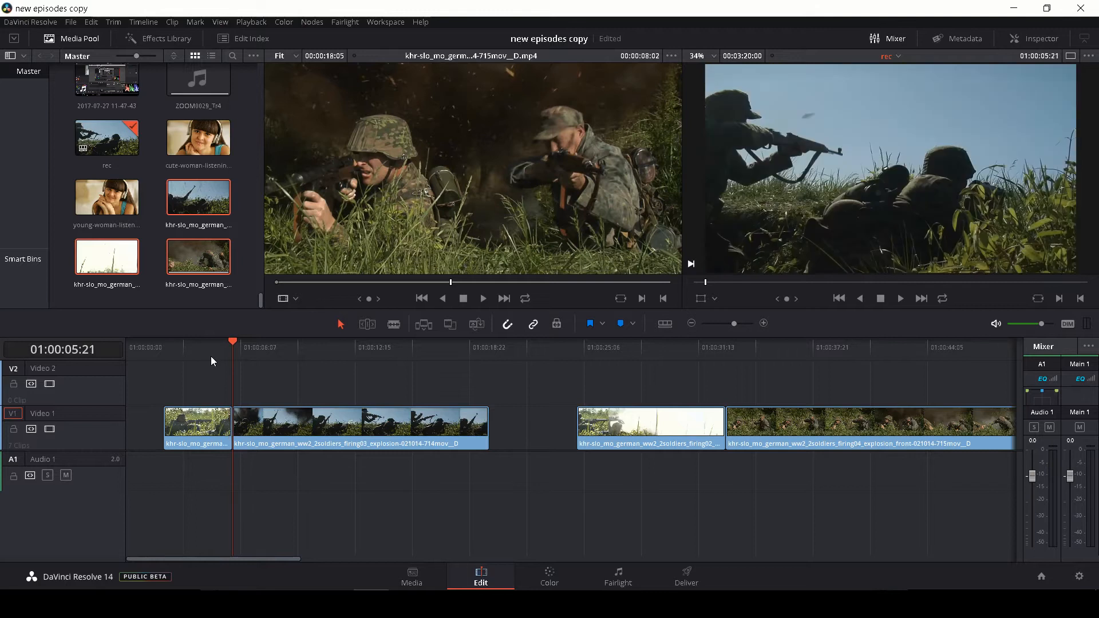
{"action": "key", "text": "Right"}
{"action": "key", "text": "Right"}
{"action": "key", "text": "Right"}
{"action": "key", "text": "Right"}
{"action": "key", "text": "Right"}
{"action": "key", "text": "Right"}
{"action": "key", "text": "Right"}
{"action": "key", "text": "Right"}
{"action": "key", "text": "Right"}
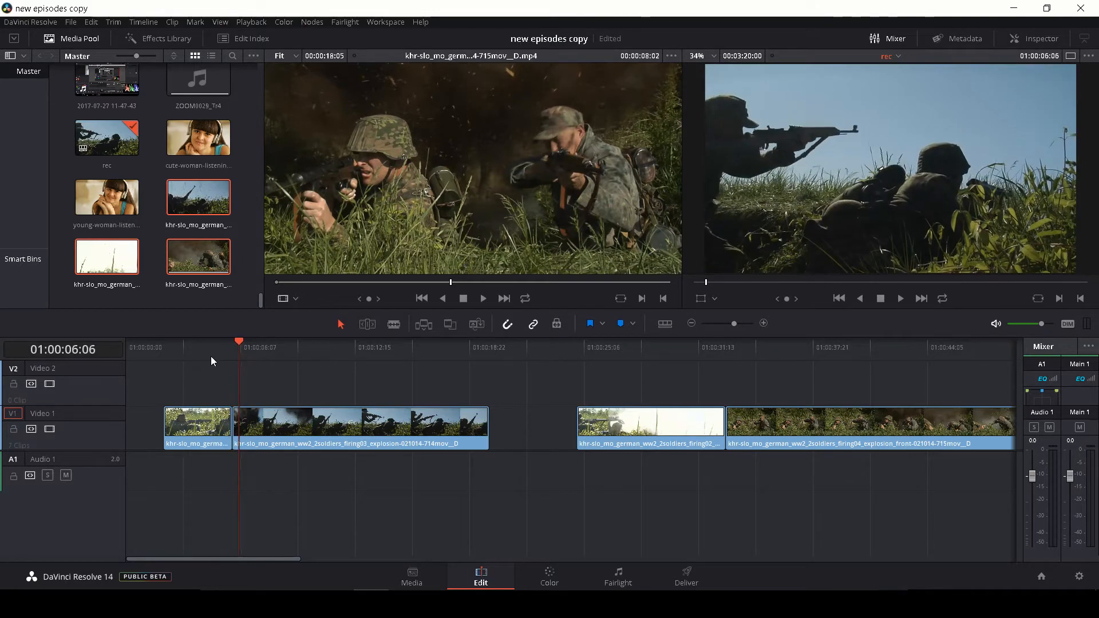
{"action": "key", "text": "Right"}
{"action": "key", "text": "Right"}
{"action": "key", "text": "Right"}
{"action": "key", "text": "Right"}
{"action": "key", "text": "Right"}
{"action": "key", "text": "Right"}
{"action": "key", "text": "Right"}
{"action": "key", "text": "Right"}
{"action": "key", "text": "Right"}
{"action": "key", "text": "Right"}
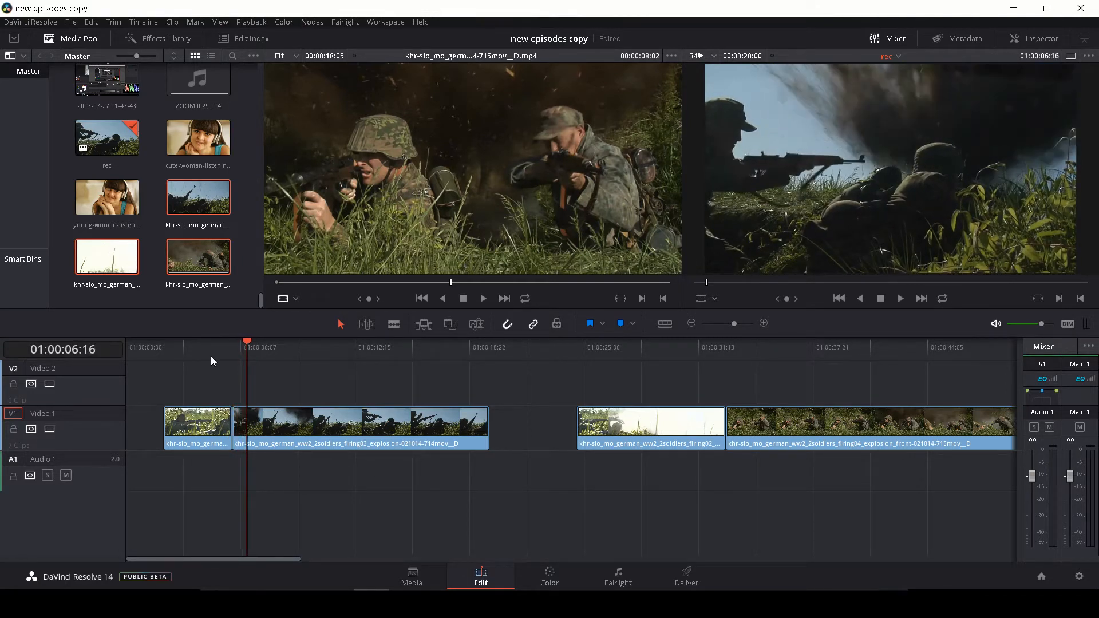
{"action": "key", "text": "Right"}
{"action": "key", "text": "Right"}
{"action": "key", "text": "Right"}
{"action": "key", "text": "Right"}
{"action": "key", "text": "Right"}
{"action": "key", "text": "Right"}
{"action": "key", "text": "Right"}
{"action": "key", "text": "Right"}
{"action": "key", "text": "Right"}
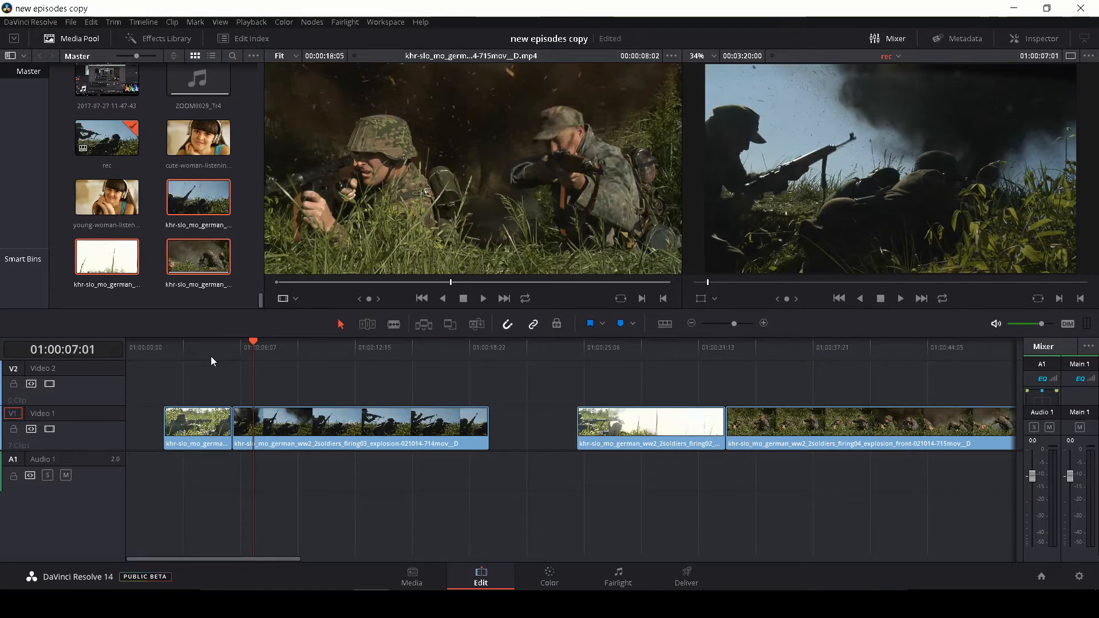
Trim the end of the firing03 clip to 01:00:11:23 and delete the leftover explosion part of the firing02 clip
{"action": "key", "text": "space"}
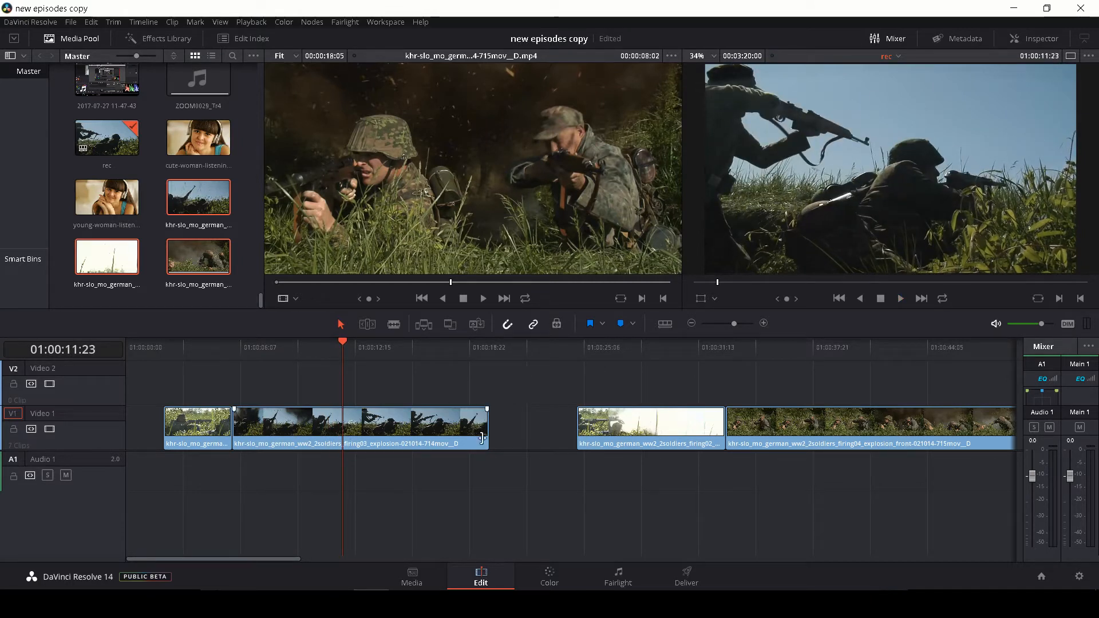
{"action": "left_click_drag", "start_coordinate": [486, 436], "coordinate": [344, 436]}
{"action": "left_click_drag", "start_coordinate": [572, 353], "coordinate": [635, 352]}
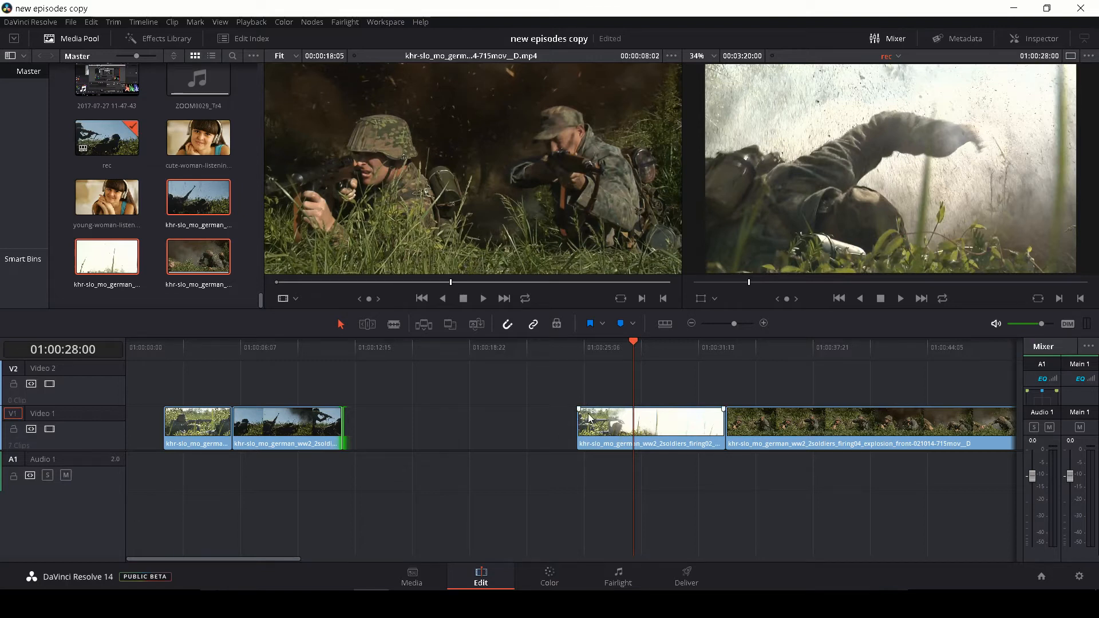
{"action": "left_click_drag", "start_coordinate": [553, 391], "coordinate": [640, 471]}
{"action": "key", "text": "BackSpace"}
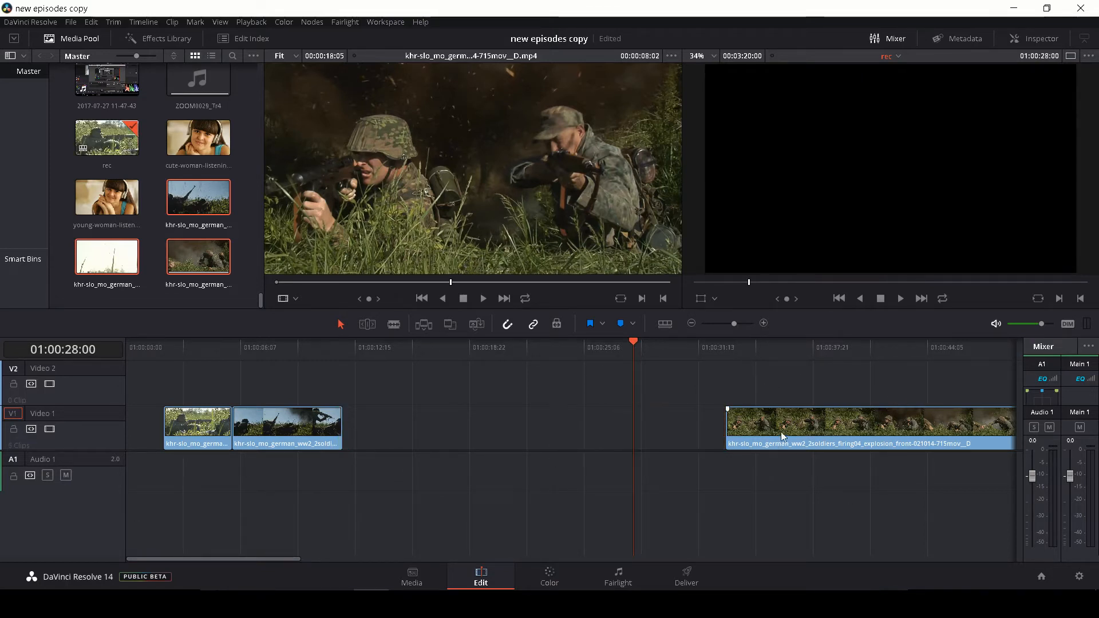
Preview the firing04 explosion front clip and move it on Video 1 directly against the end of the firing03 clip
{"action": "left_click_drag", "start_coordinate": [781, 432], "coordinate": [537, 433]}
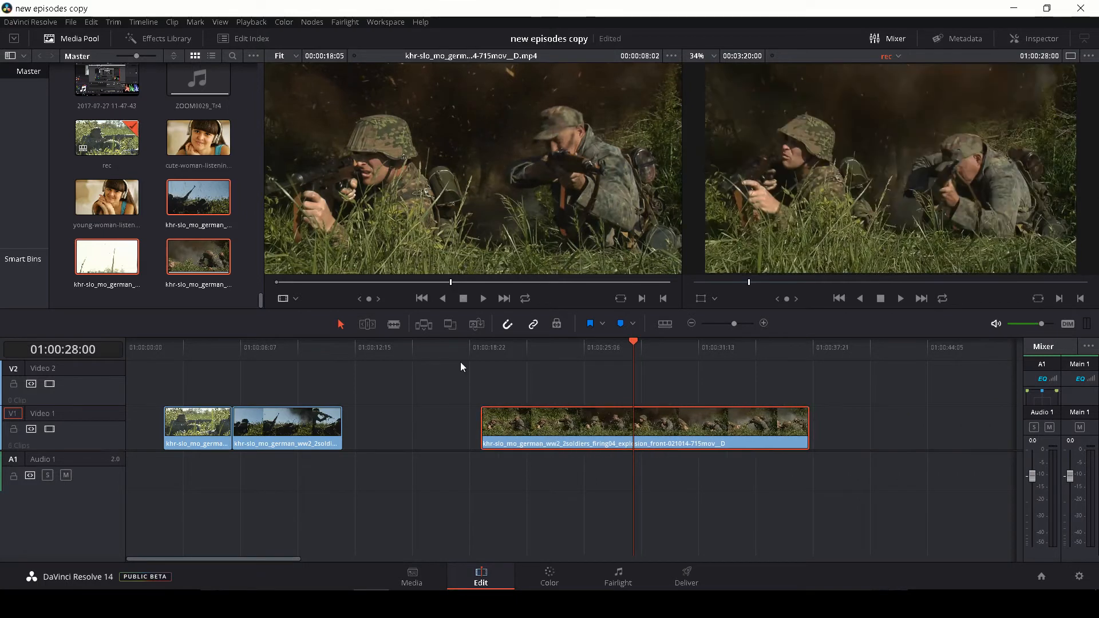
{"action": "left_click", "coordinate": [473, 355]}
{"action": "key", "text": "space"}
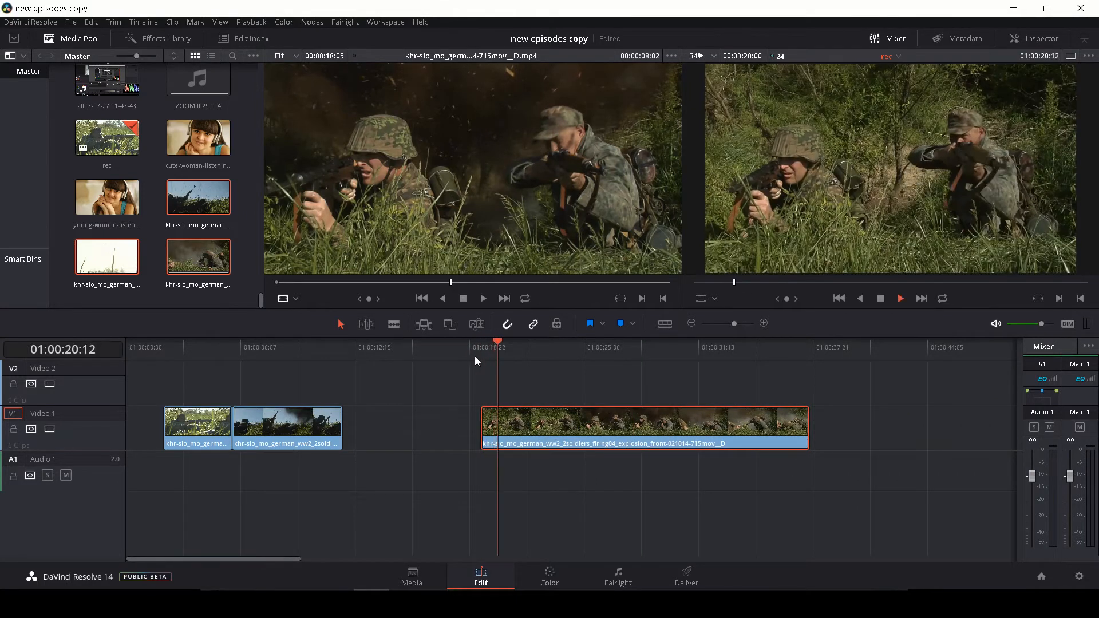
{"action": "key", "text": "space"}
{"action": "left_click", "coordinate": [504, 343]}
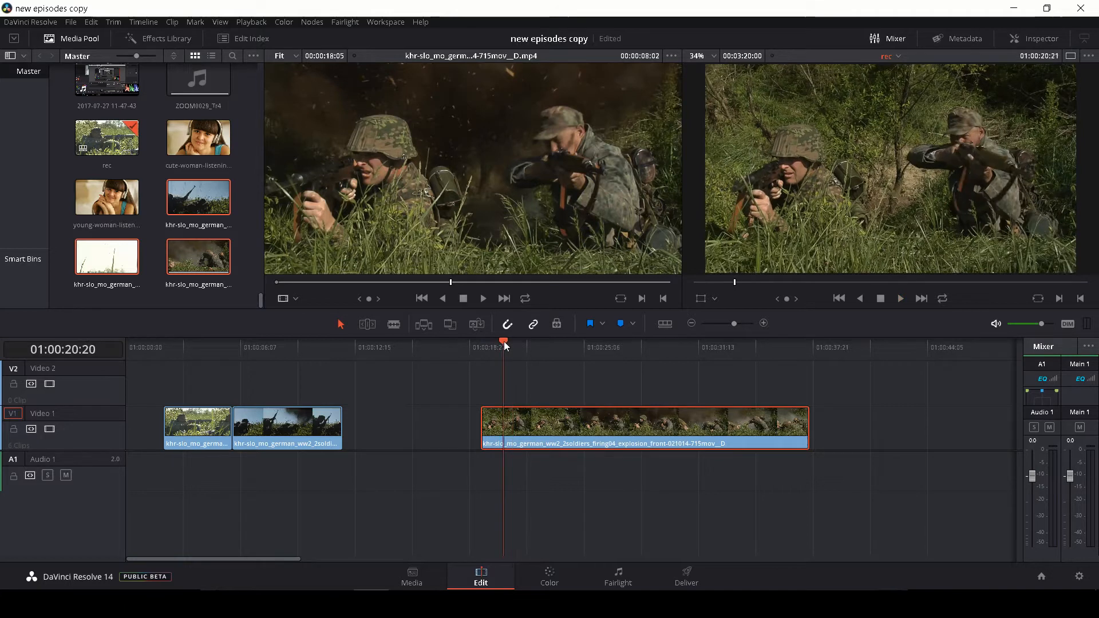
{"action": "left_click_drag", "start_coordinate": [504, 341], "coordinate": [484, 342]}
{"action": "key", "text": "space"}
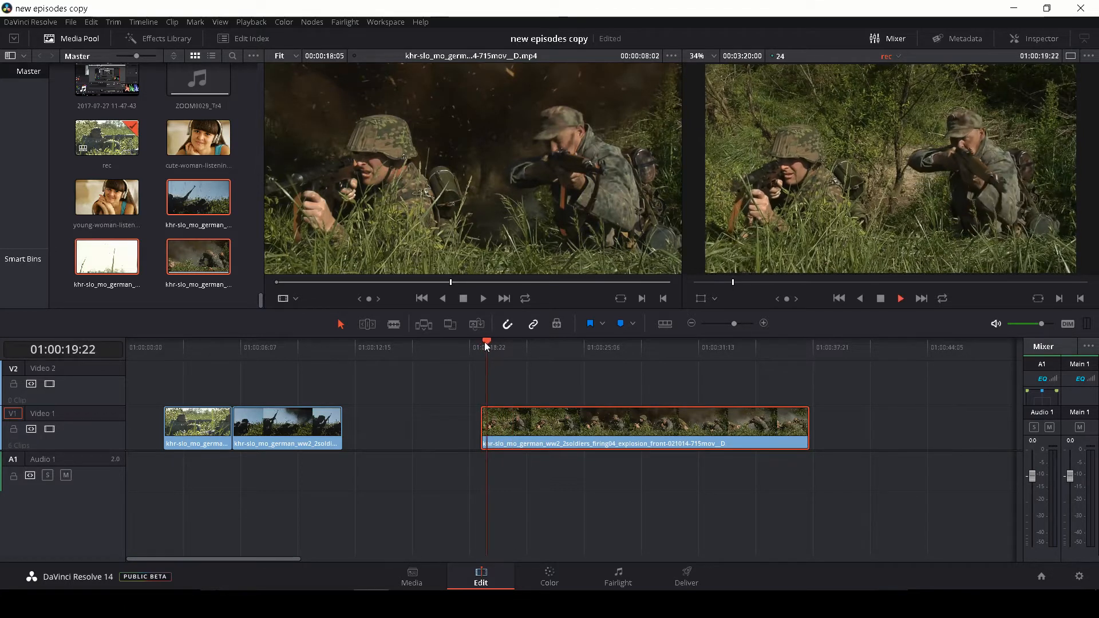
{"action": "key", "text": "space"}
{"action": "left_click", "coordinate": [328, 346]}
{"action": "key", "text": "space"}
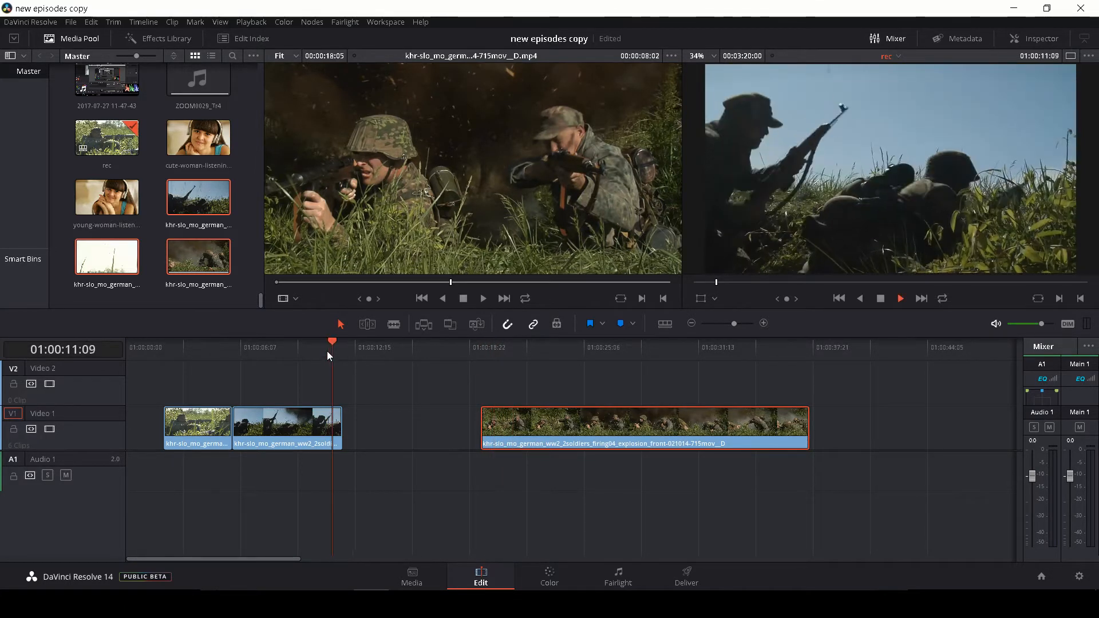
{"action": "left_click_drag", "start_coordinate": [532, 427], "coordinate": [390, 413]}
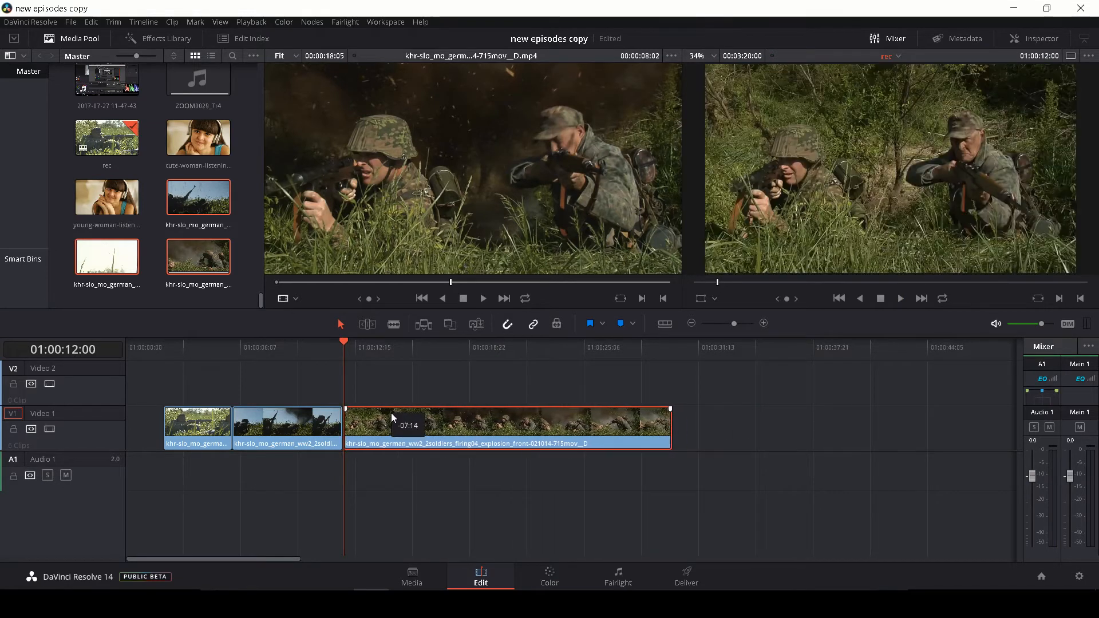
Play across the cut between the second and third clips to check the transition
{"action": "left_click", "coordinate": [331, 345]}
{"action": "key", "text": "space"}
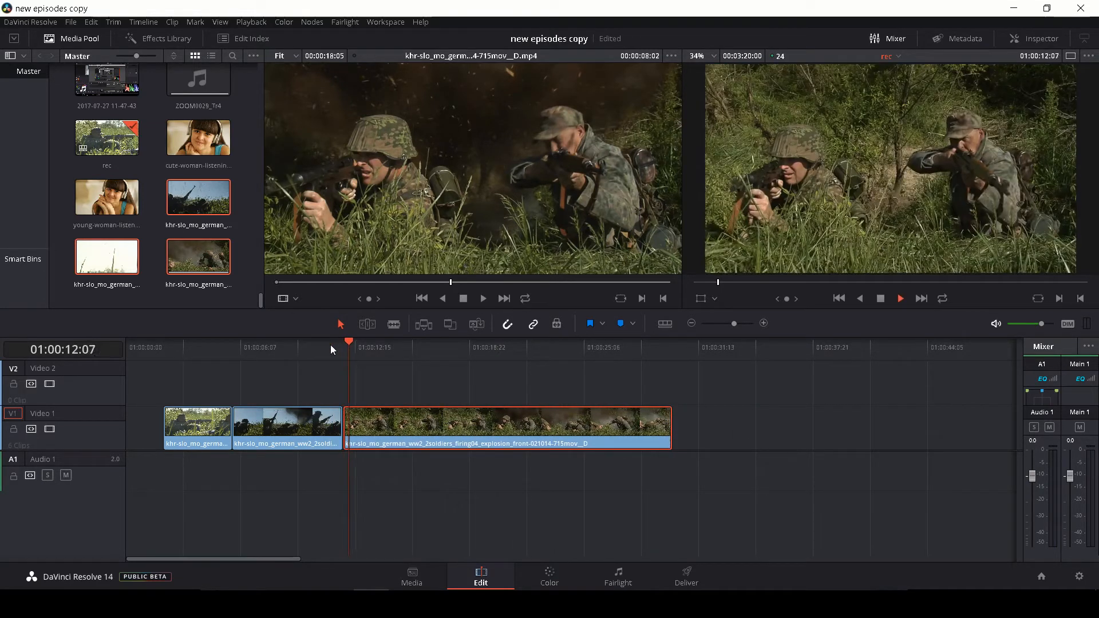
{"action": "key", "text": "space"}
{"action": "left_click_drag", "start_coordinate": [734, 323], "coordinate": [738, 322]}
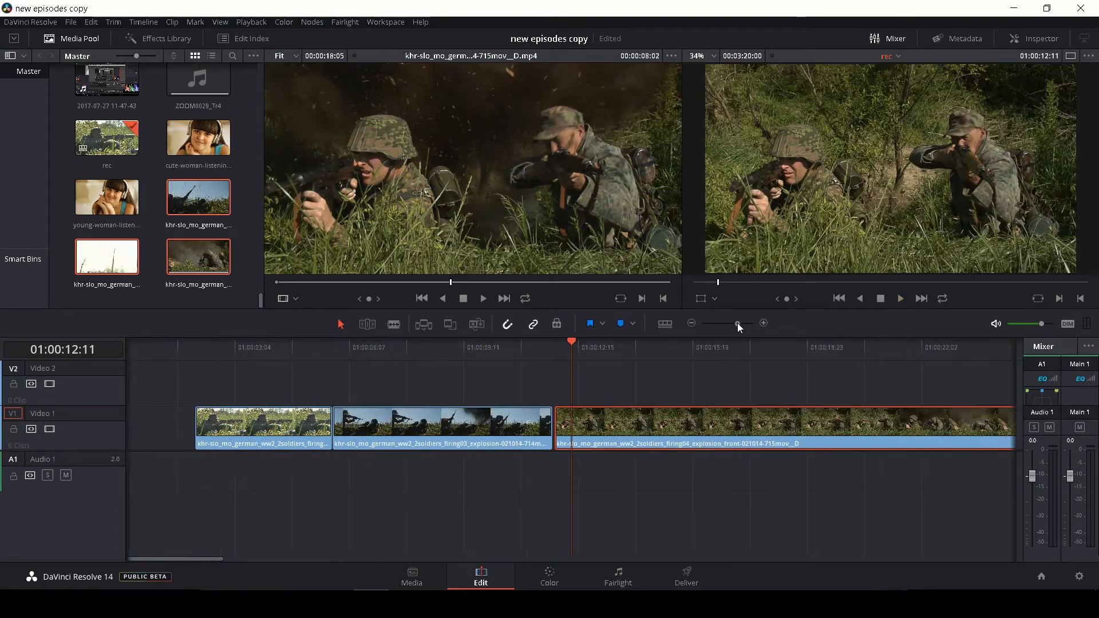
Trim the start of the firing04 explosion front clip to 01:00:12:03, judging the frame by replaying the cut
{"action": "left_click", "coordinate": [521, 345]}
{"action": "key", "text": "space"}
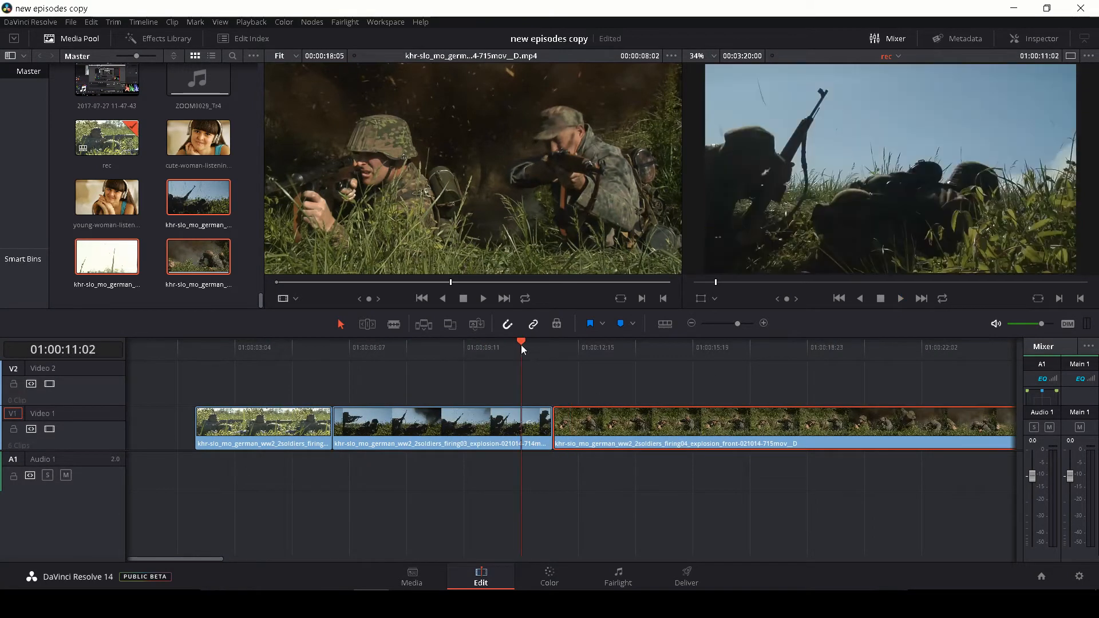
{"action": "key", "text": "space"}
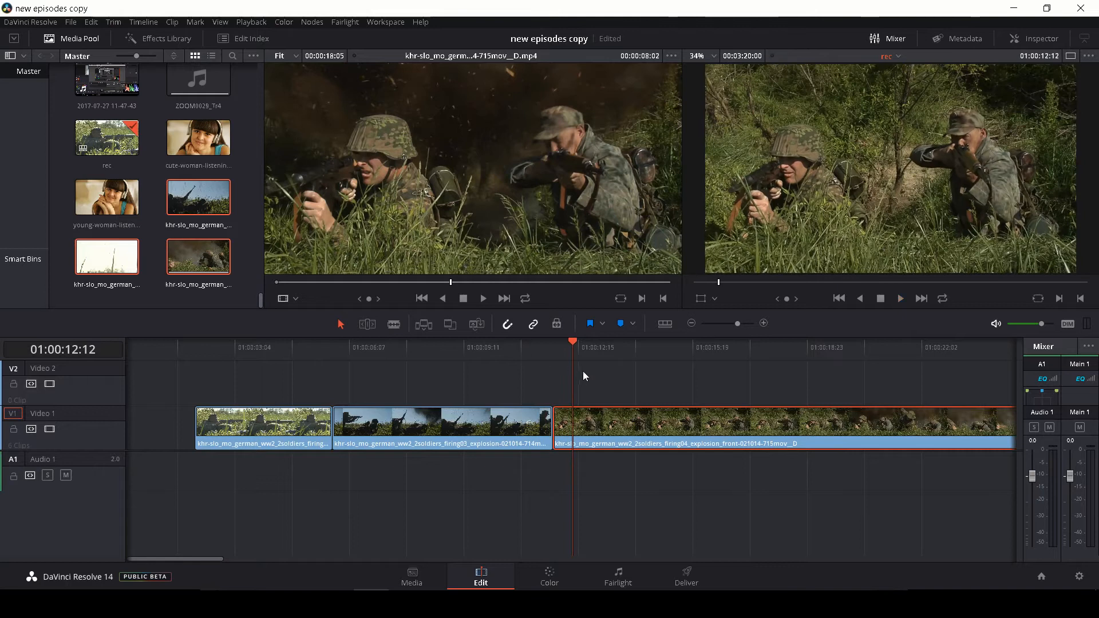
{"action": "left_click_drag", "start_coordinate": [575, 344], "coordinate": [548, 359]}
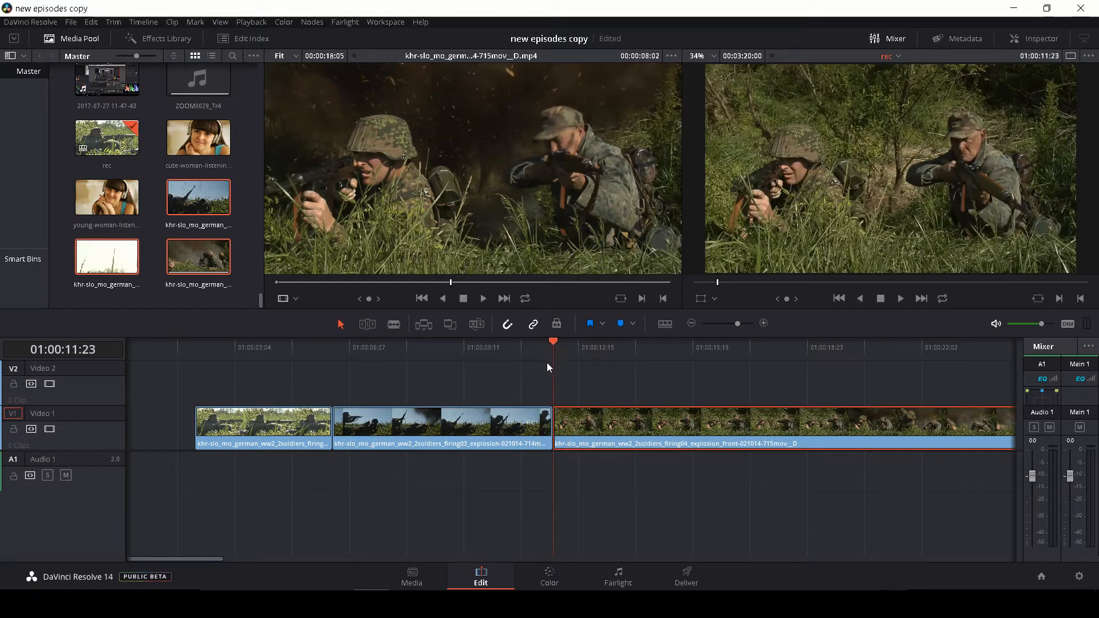
{"action": "key", "text": "space"}
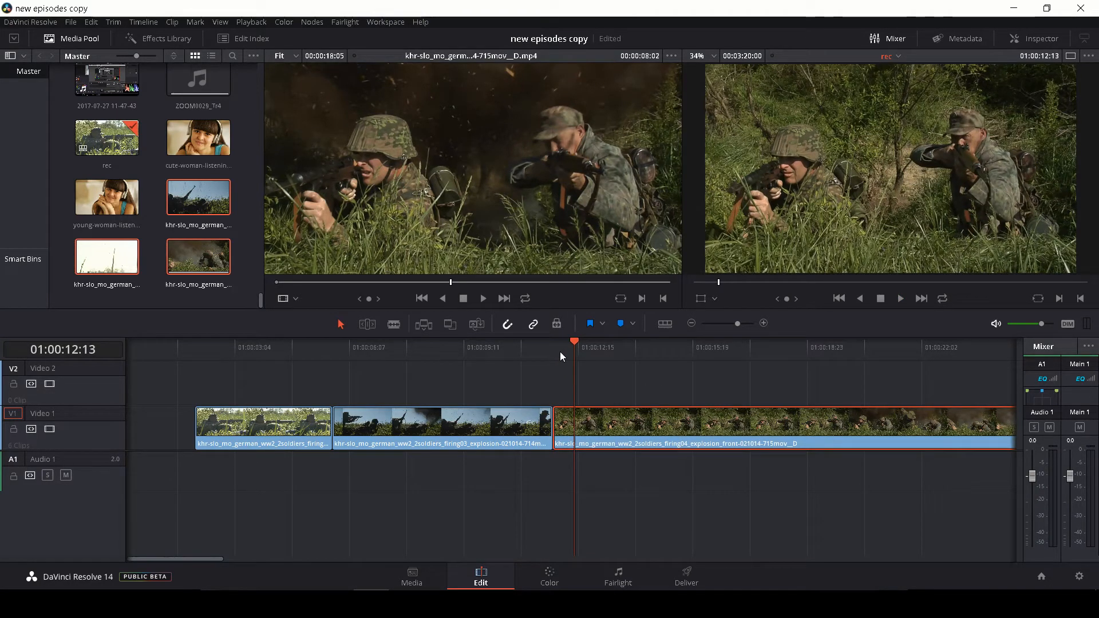
{"action": "key", "text": "Left"}
{"action": "key", "text": "Left"}
{"action": "key", "text": "Left"}
{"action": "key", "text": "Left"}
{"action": "key", "text": "Left"}
{"action": "key", "text": "Left"}
{"action": "key", "text": "Left"}
{"action": "key", "text": "Left"}
{"action": "key", "text": "Left"}
{"action": "key", "text": "Left"}
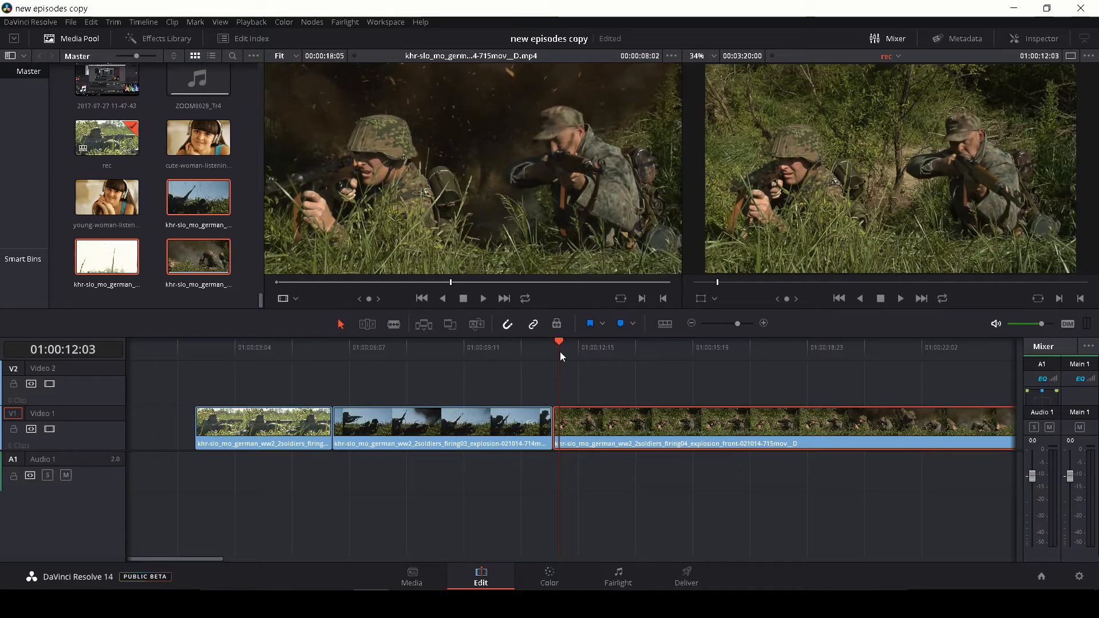
{"action": "left_click_drag", "start_coordinate": [555, 431], "coordinate": [561, 427]}
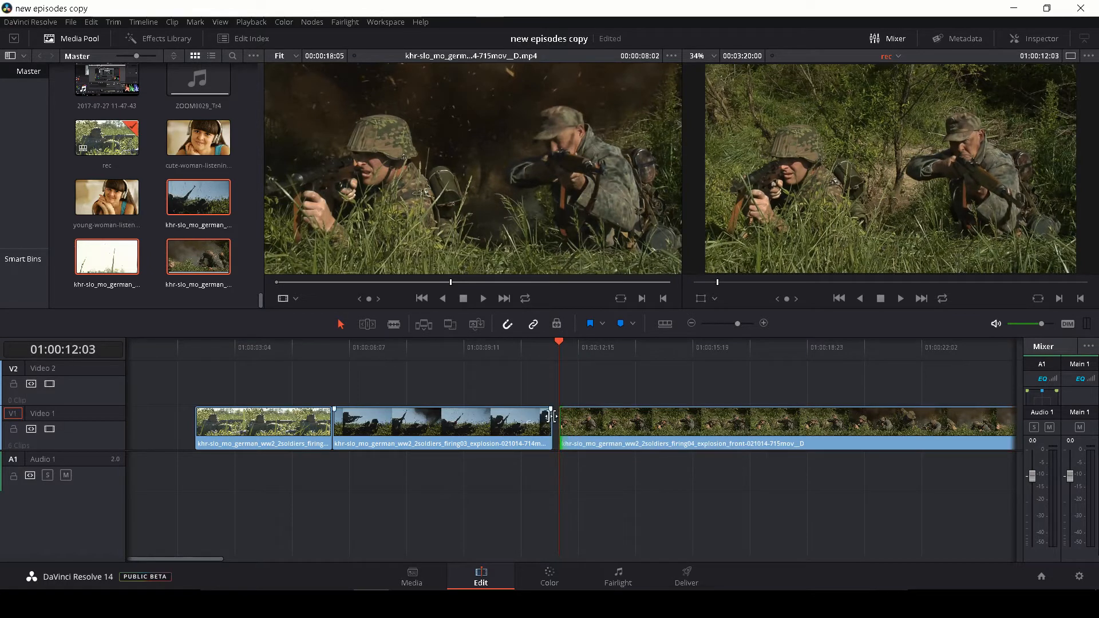
Trim the end of the firing03 clip to 01:00:11:17 and close the gap before the firing04 clip
{"action": "left_click_drag", "start_coordinate": [561, 347], "coordinate": [539, 342]}
{"action": "key", "text": "space"}
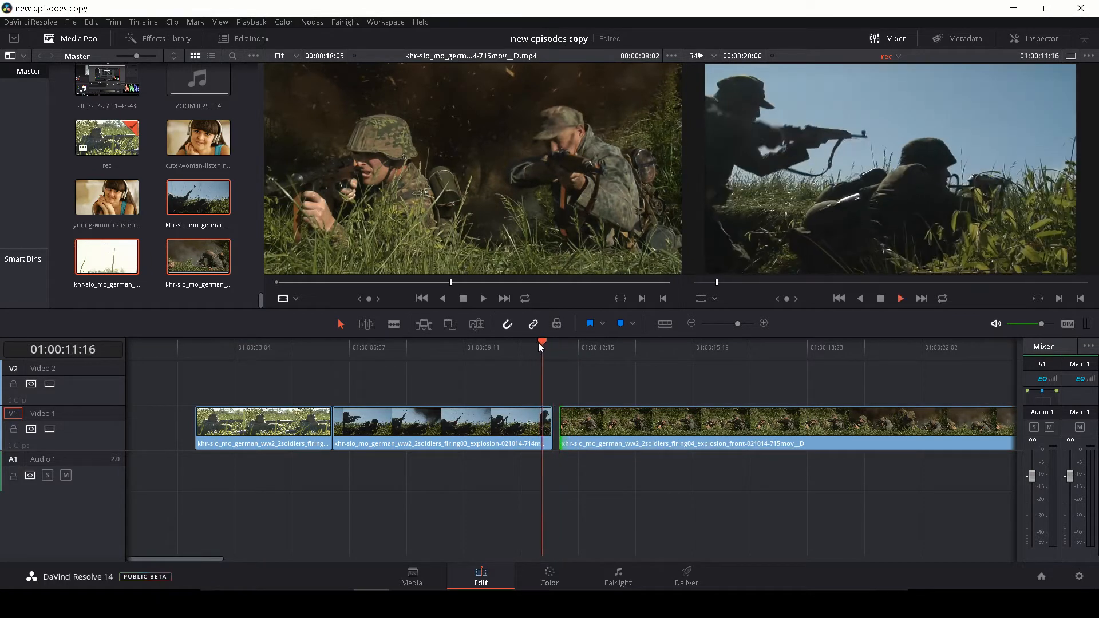
{"action": "key", "text": "Left"}
{"action": "key", "text": "Left"}
{"action": "key", "text": "Left"}
{"action": "key", "text": "Left"}
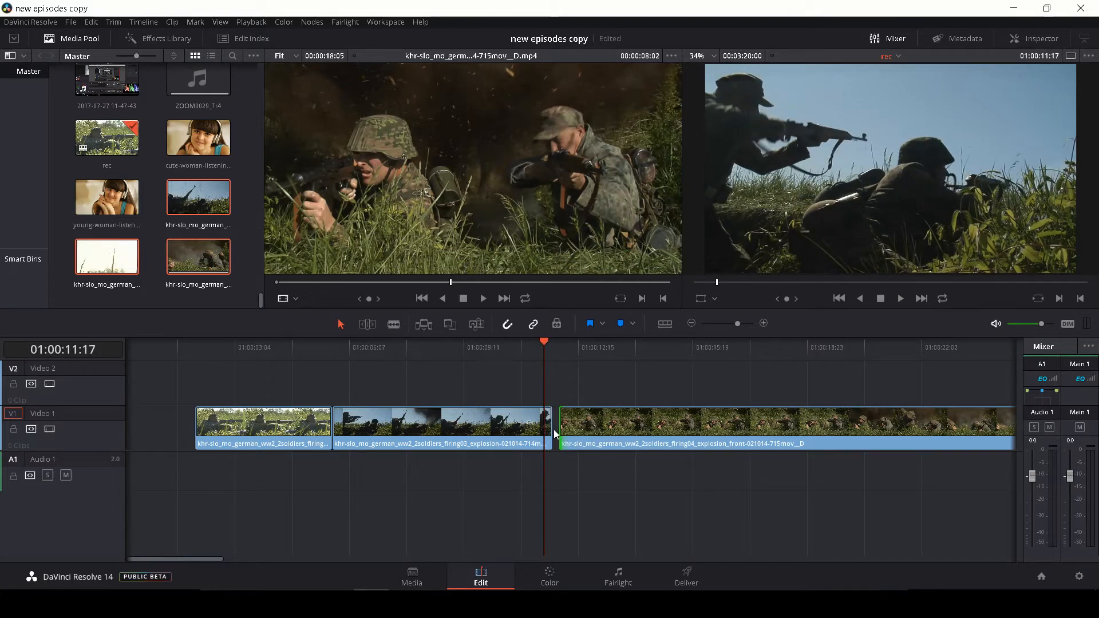
{"action": "left_click", "coordinate": [555, 429]}
{"action": "left_click_drag", "start_coordinate": [553, 429], "coordinate": [588, 433]}
Play across the tightened cut from firing03 into firing04 to check how the rifle movement matches
{"action": "left_click", "coordinate": [517, 345]}
{"action": "key", "text": "space"}
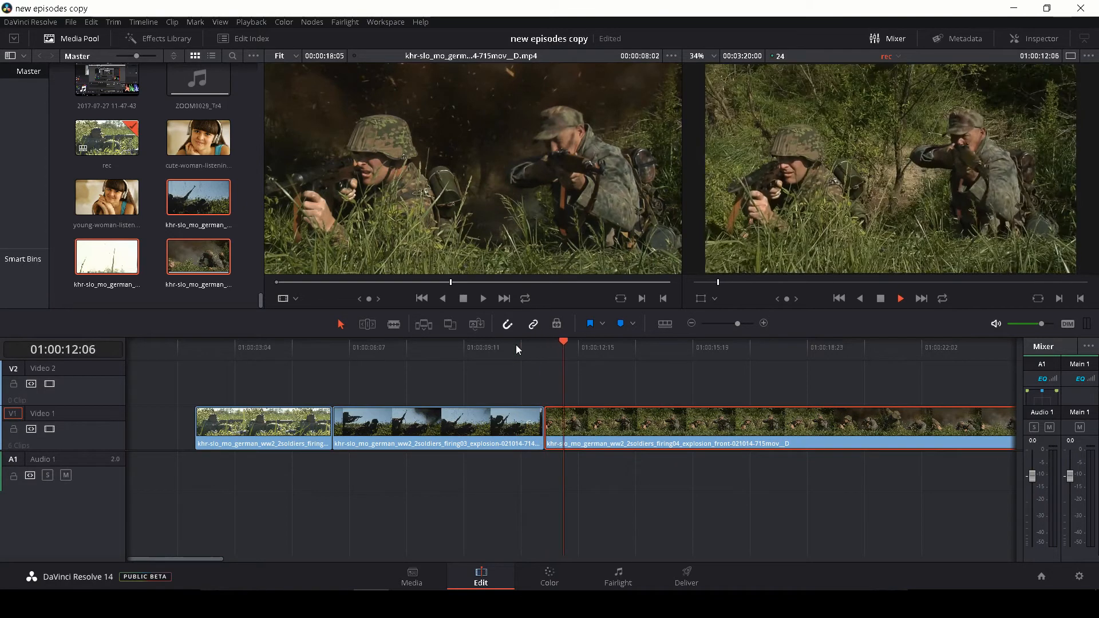
{"action": "key", "text": "space"}
{"action": "key", "text": "space"}
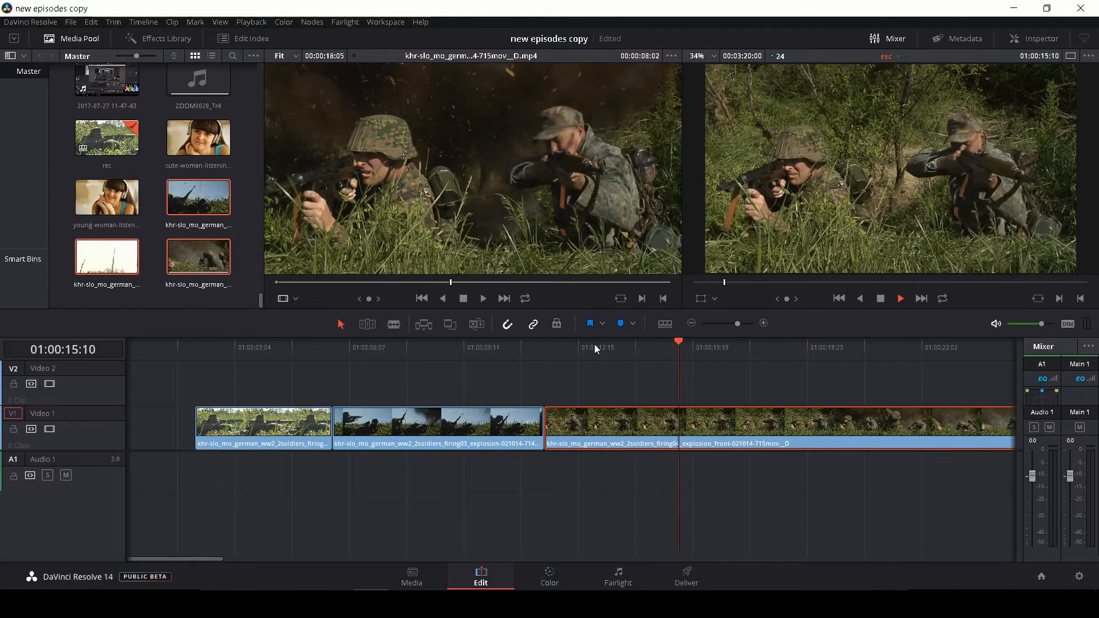
{"action": "key", "text": "space"}
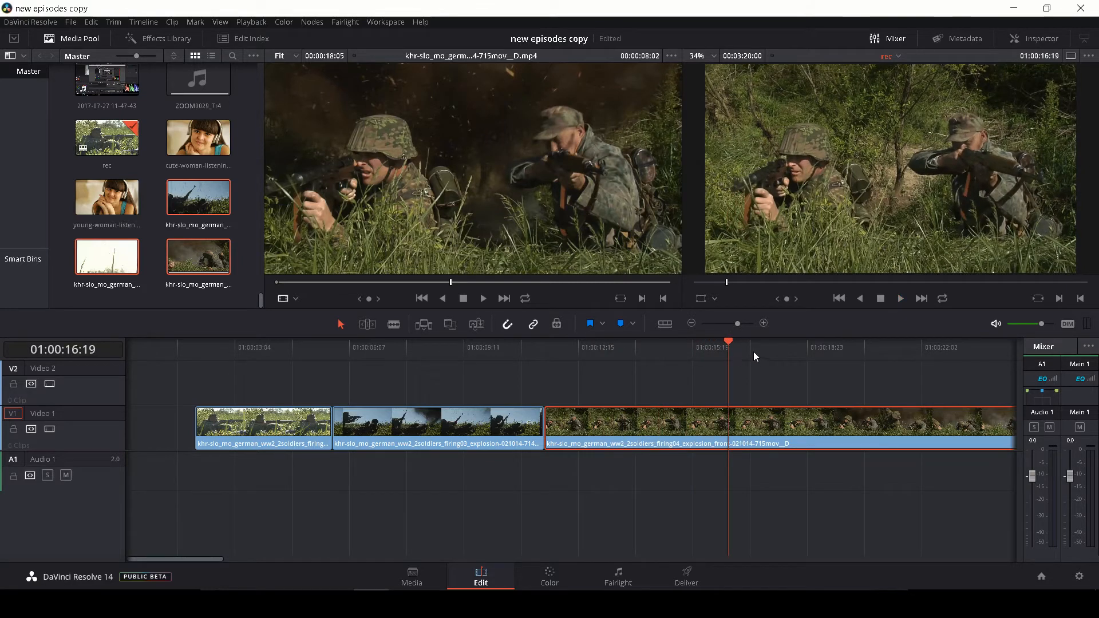
Play the whole three-clip sequence full screen from the start of the first clip at 01:00:02:02
{"action": "left_click_drag", "start_coordinate": [737, 324], "coordinate": [735, 325]}
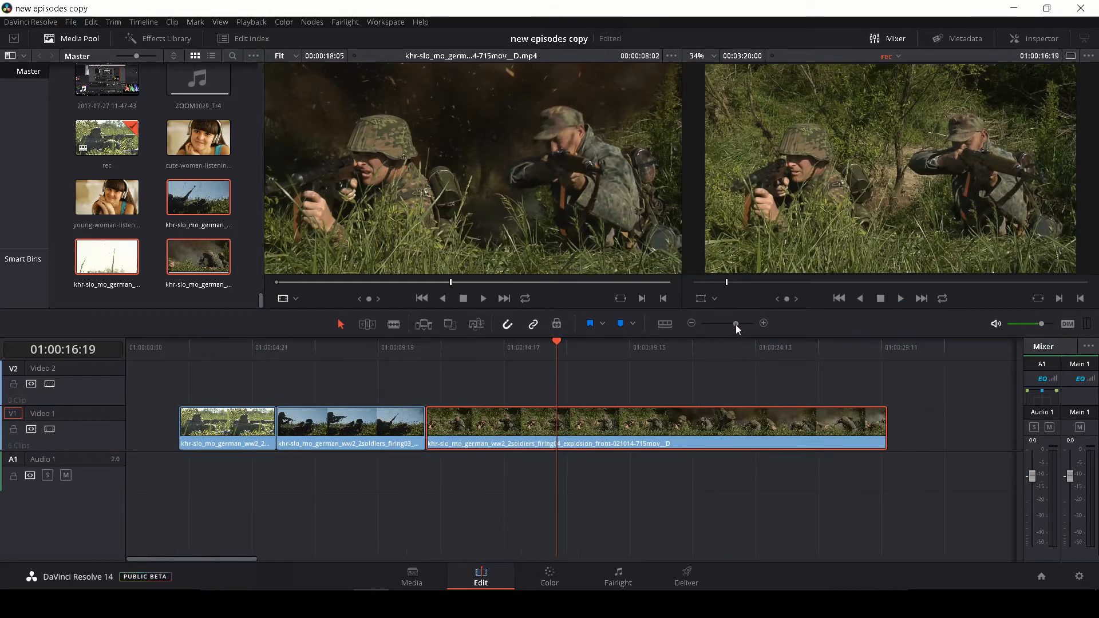
{"action": "left_click_drag", "start_coordinate": [555, 344], "coordinate": [176, 357]}
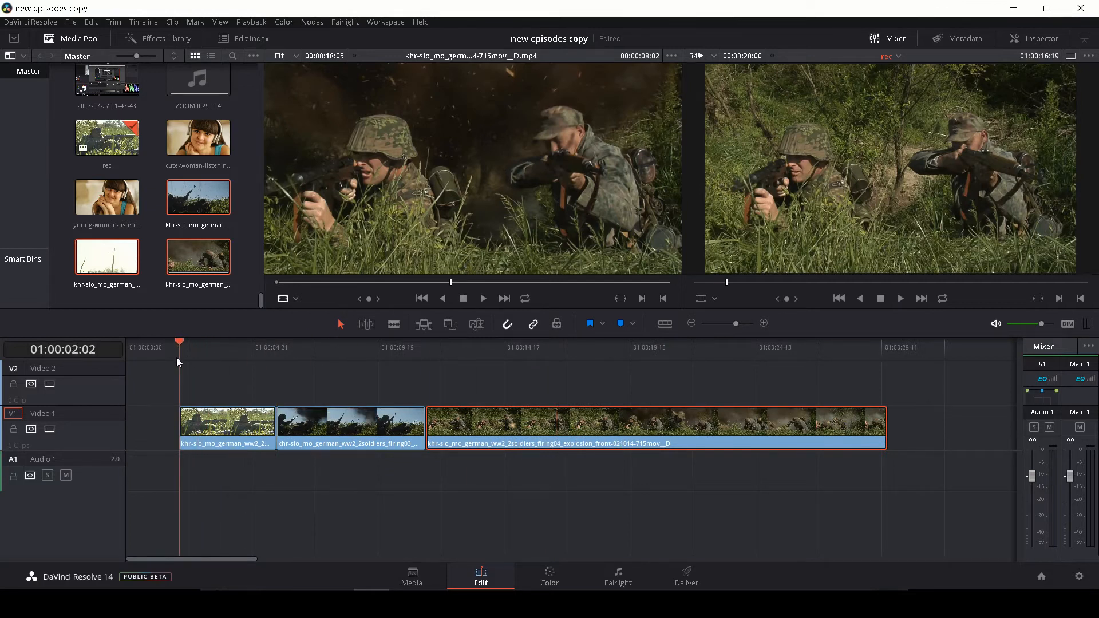
{"action": "key", "text": "space"}
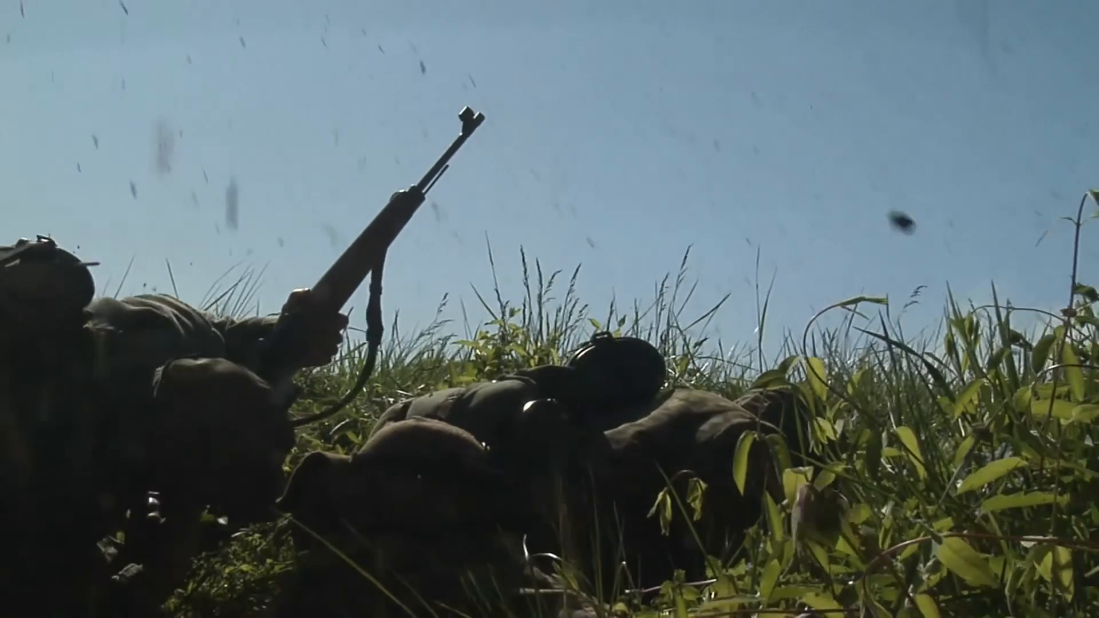
{"action": "key", "text": "Escape"}
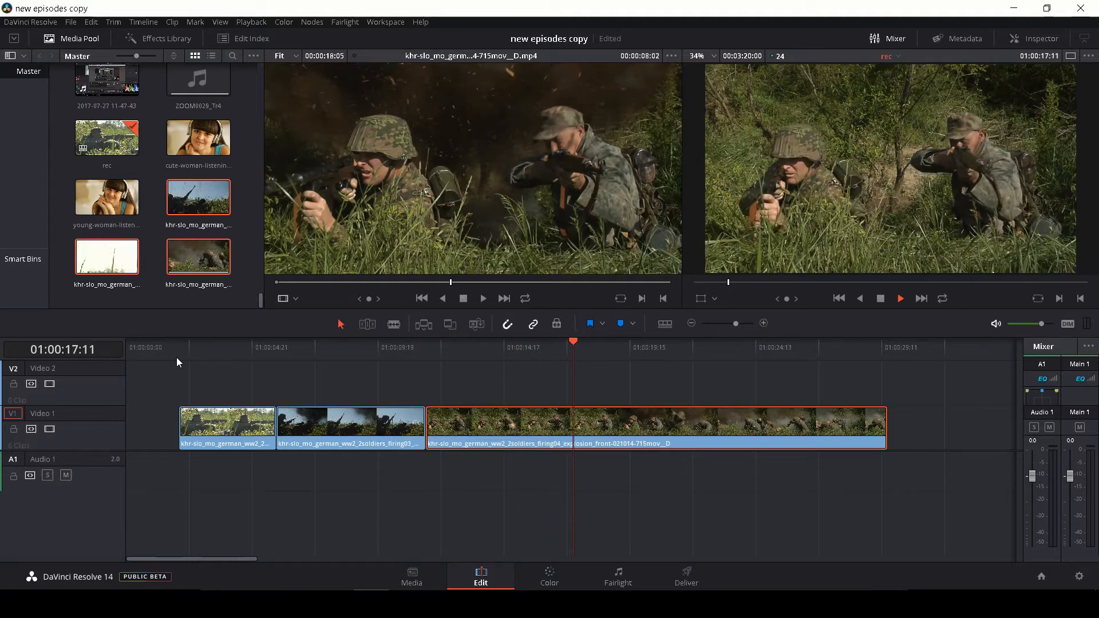
{"action": "key", "text": "space"}
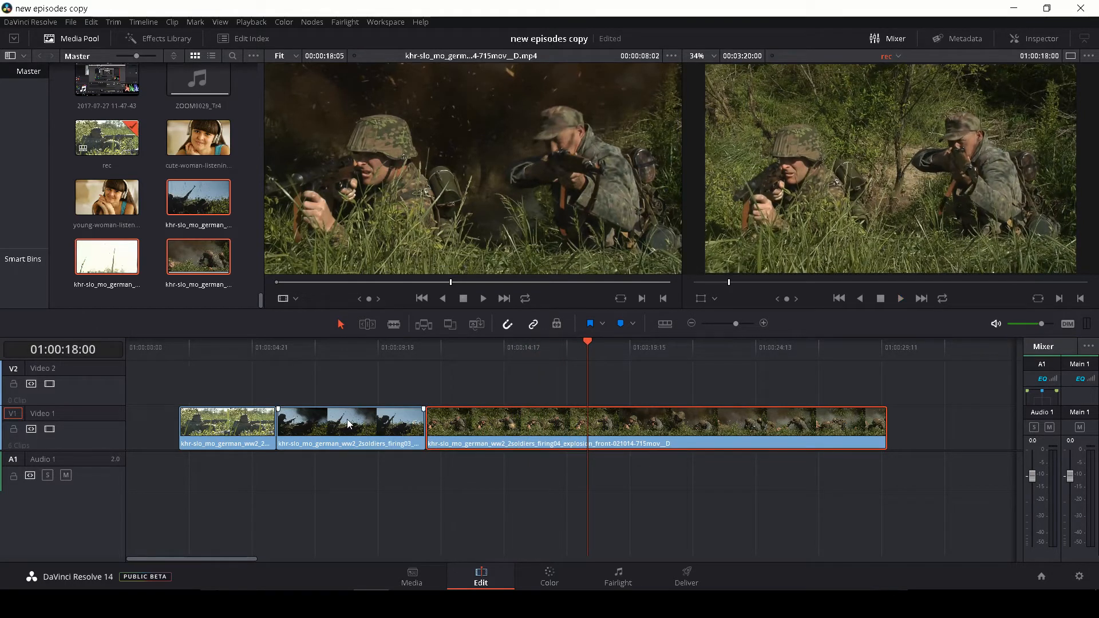
Fine-tune the edit point between the firing03 and firing04 clips at 01:00:11:17 by rolling it in Trim Edit mode
{"action": "left_click", "coordinate": [404, 357]}
{"action": "key", "text": "space"}
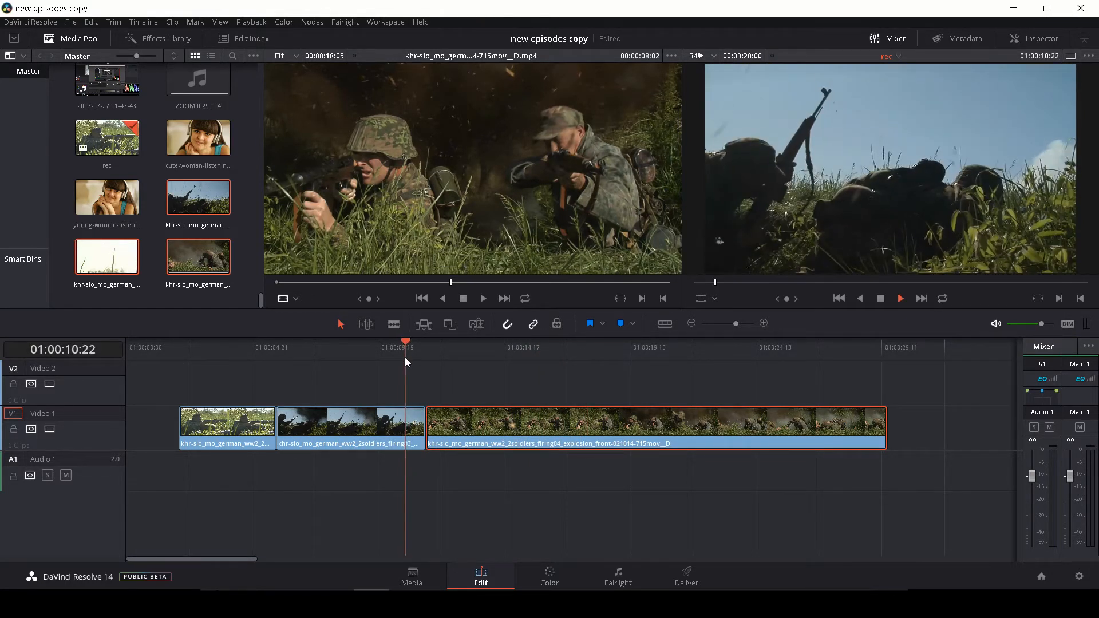
{"action": "key", "text": "space"}
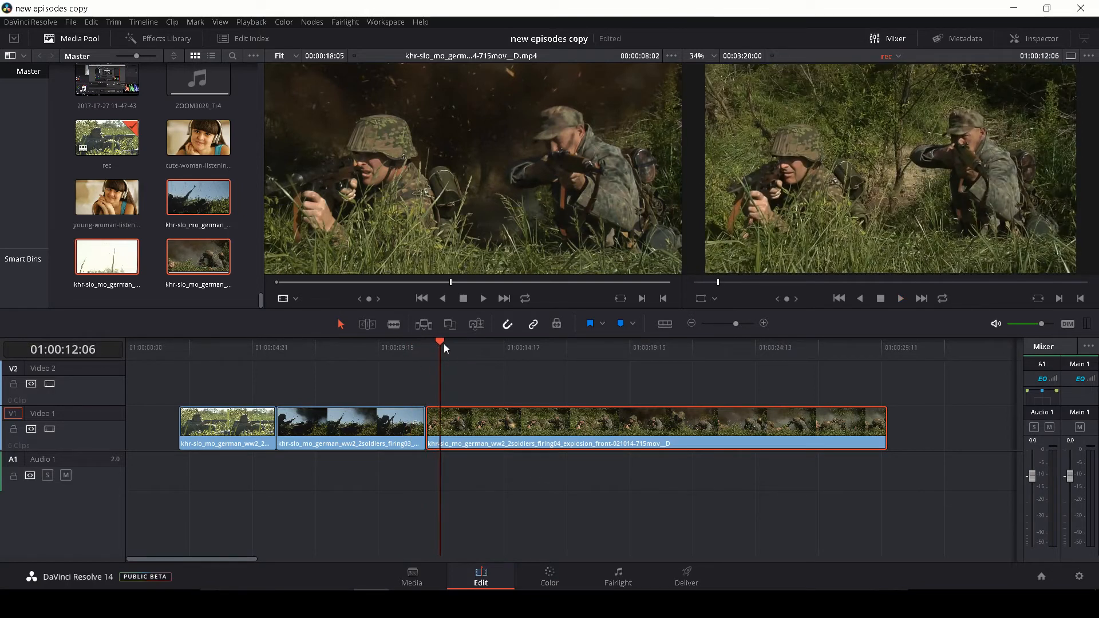
{"action": "left_click_drag", "start_coordinate": [444, 344], "coordinate": [432, 340]}
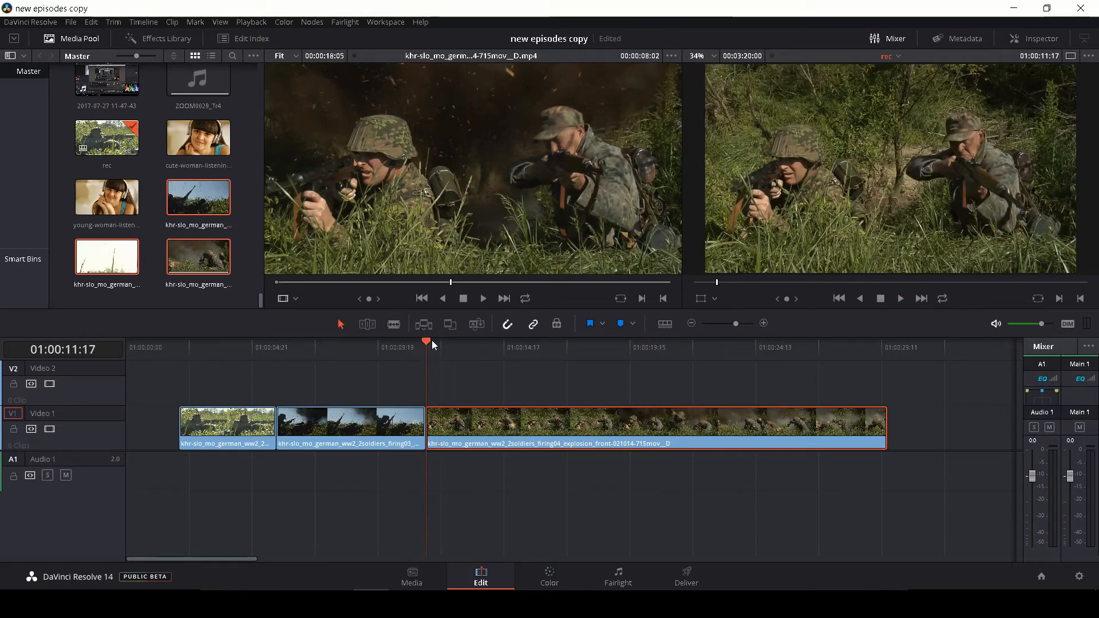
{"action": "left_click", "coordinate": [367, 324]}
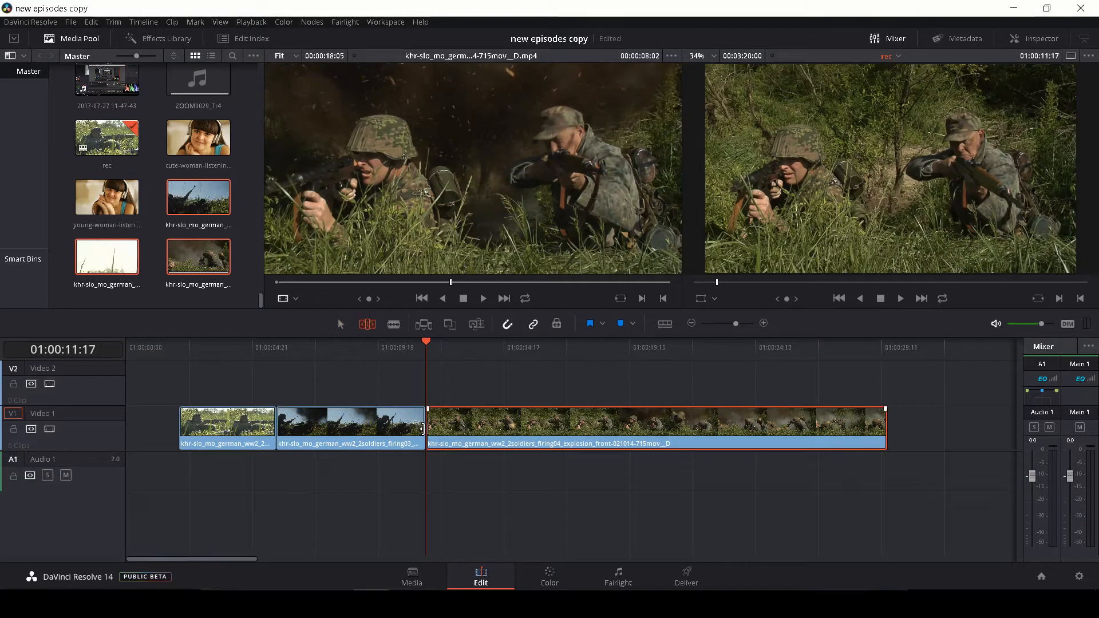
{"action": "left_click", "coordinate": [423, 429]}
{"action": "left_click_drag", "start_coordinate": [423, 429], "coordinate": [430, 435]}
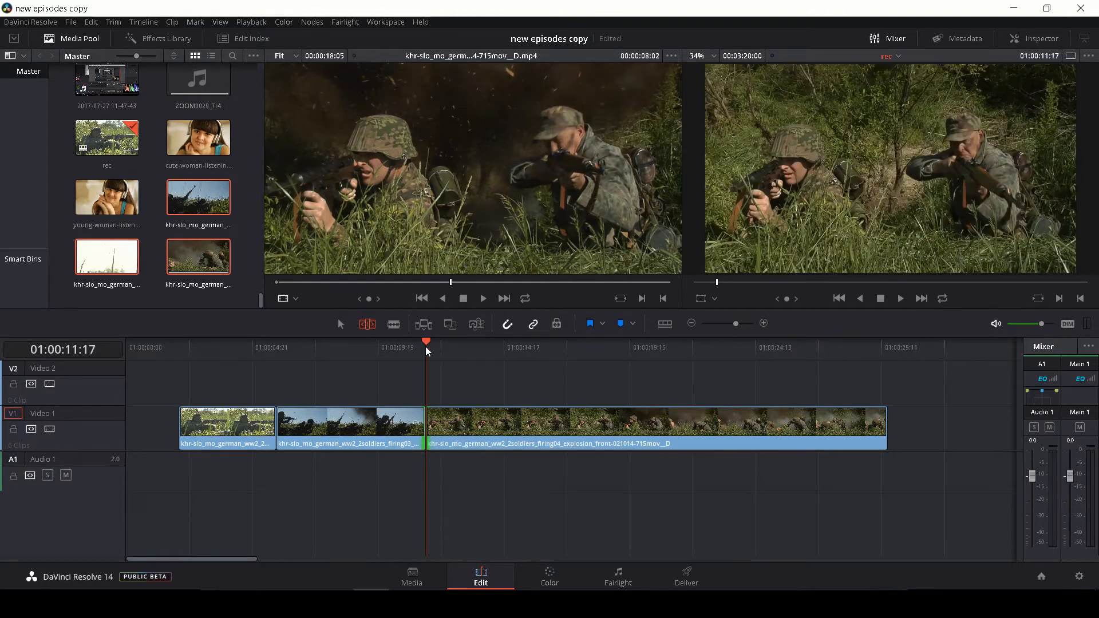
Replay the cut between the firing03 and firing04 clips twice to check the rolled edit
{"action": "left_click_drag", "start_coordinate": [426, 347], "coordinate": [411, 347]}
{"action": "key", "text": "space"}
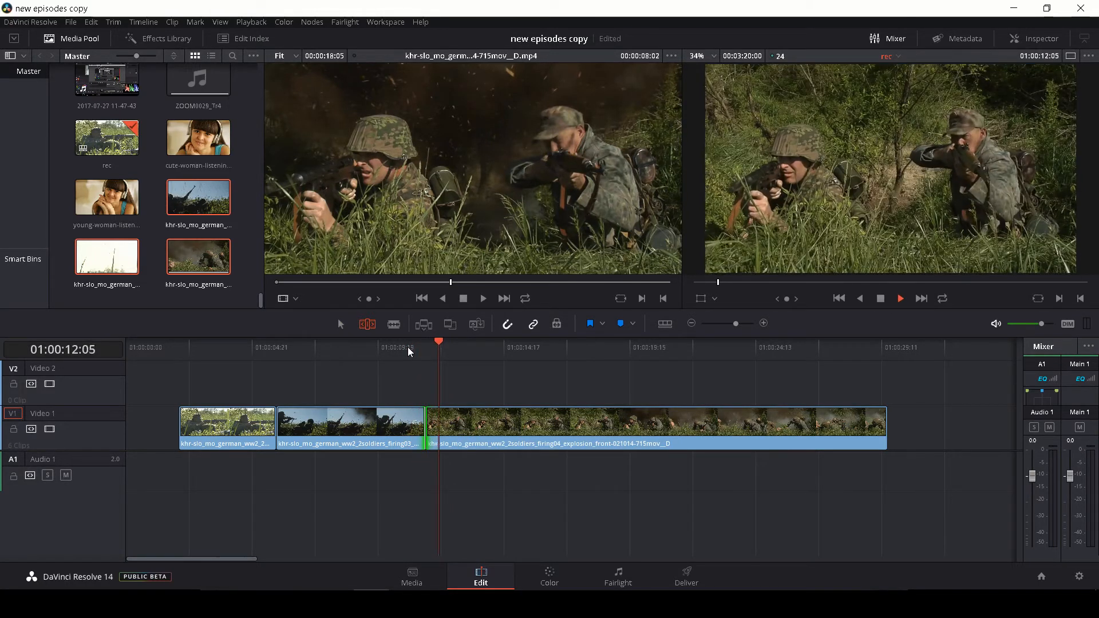
{"action": "key", "text": "space"}
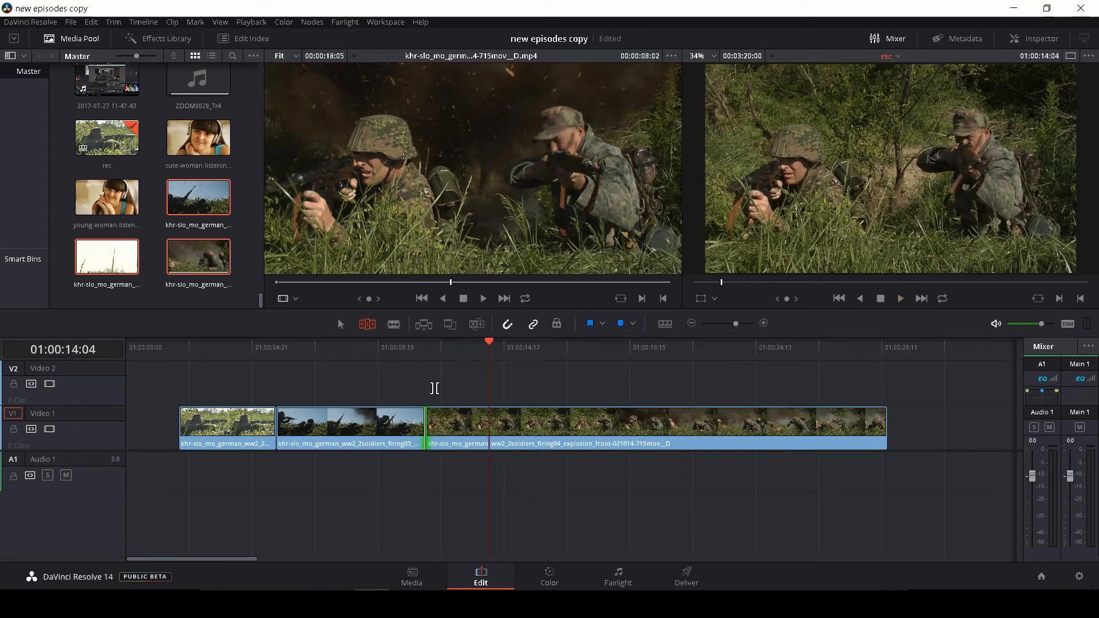
{"action": "left_click_drag", "start_coordinate": [430, 347], "coordinate": [407, 348]}
{"action": "key", "text": "space"}
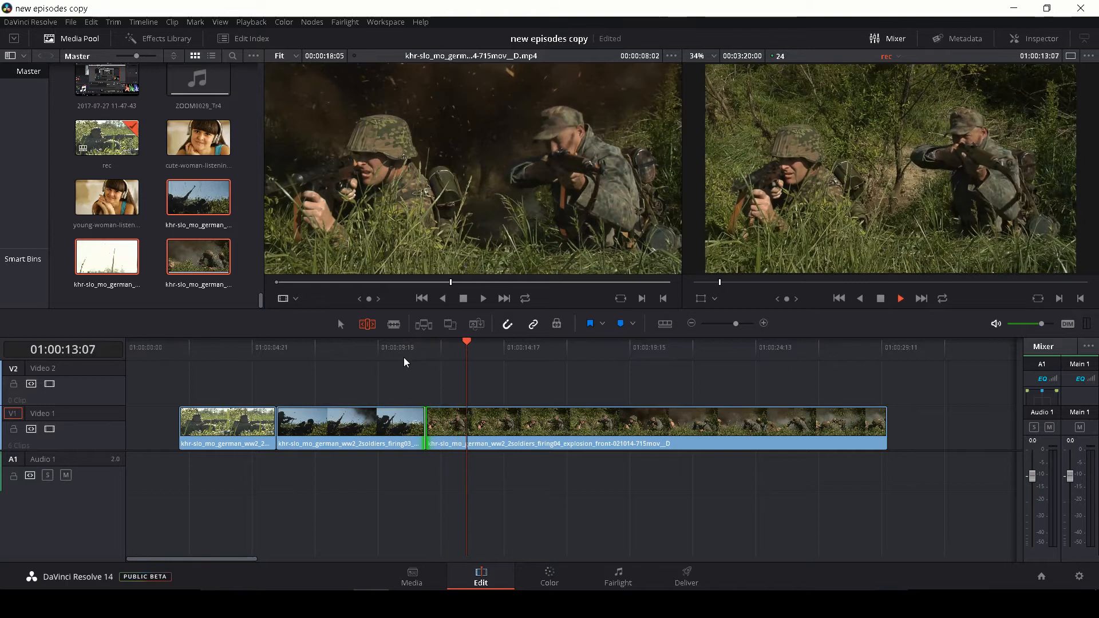
{"action": "key", "text": "space"}
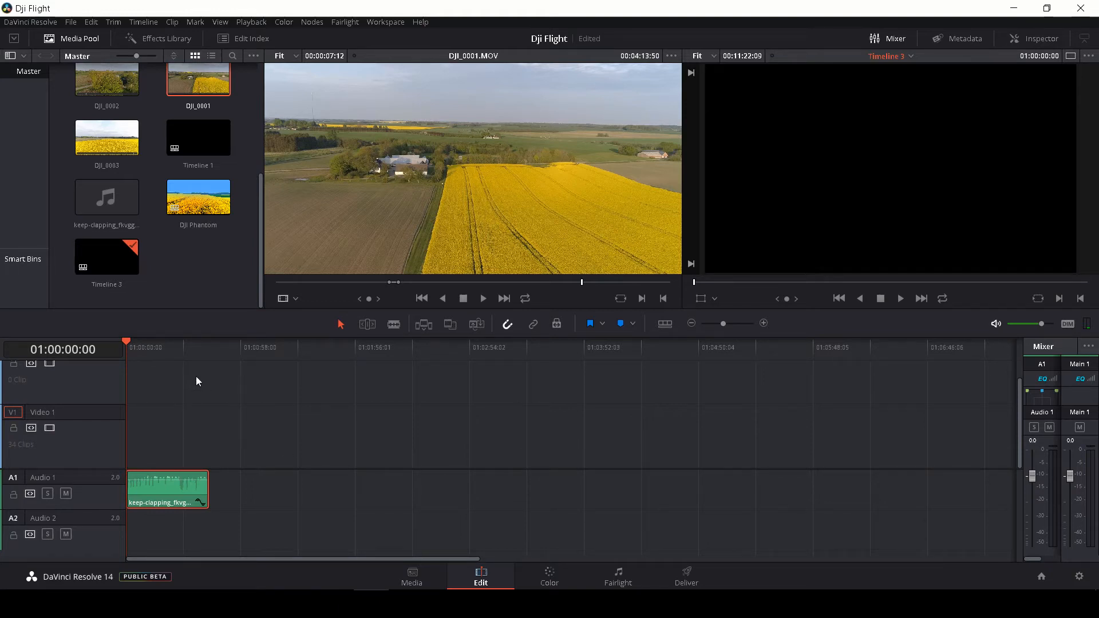
In the Dji Flight project, play the keep-clapping music on Audio 1 to compare its beats with the waveform peaks
{"action": "key", "text": "space"}
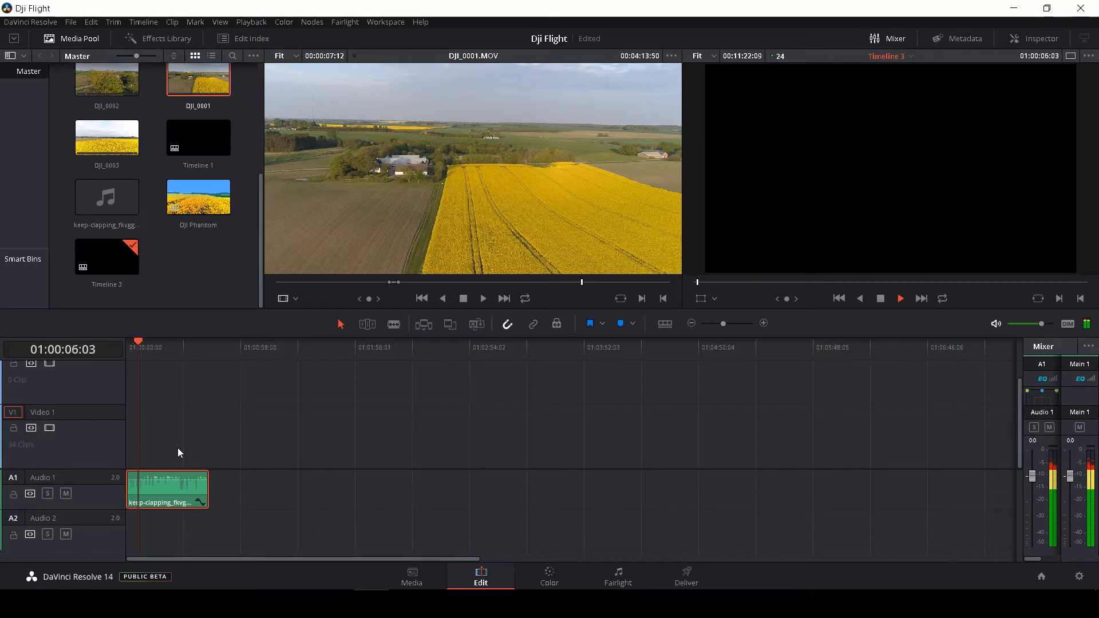
{"action": "key", "text": "space"}
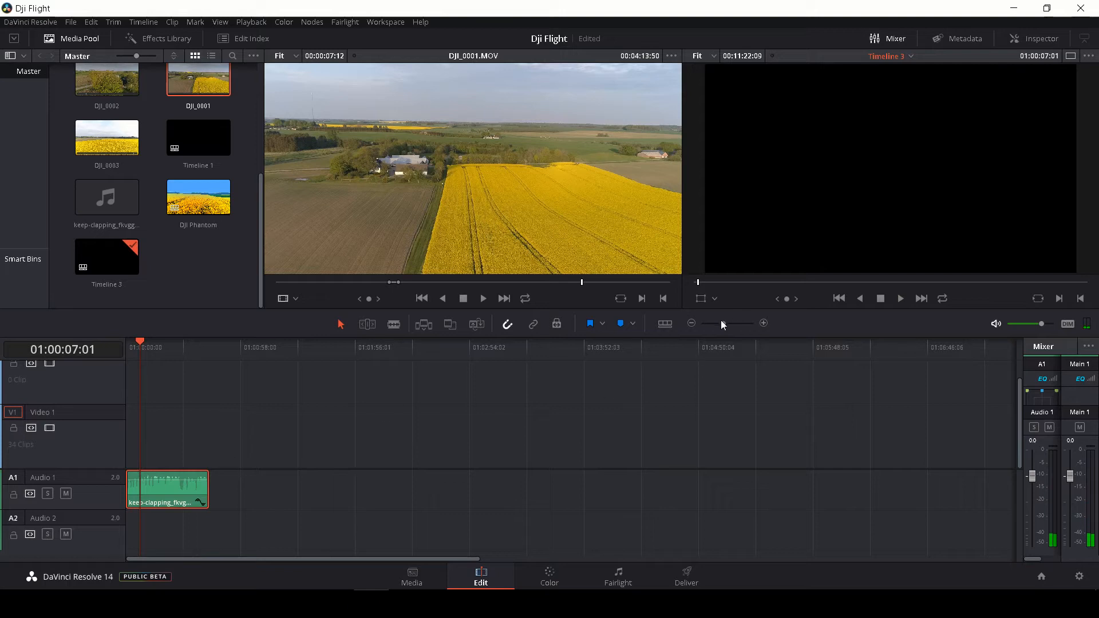
{"action": "left_click_drag", "start_coordinate": [721, 321], "coordinate": [737, 324]}
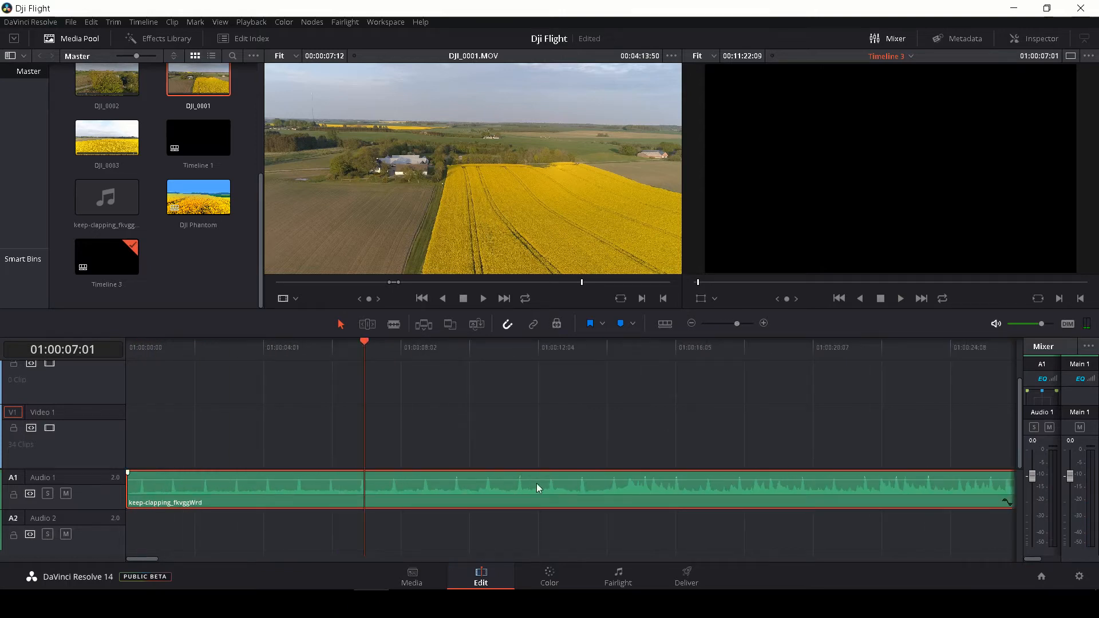
{"action": "key", "text": "space"}
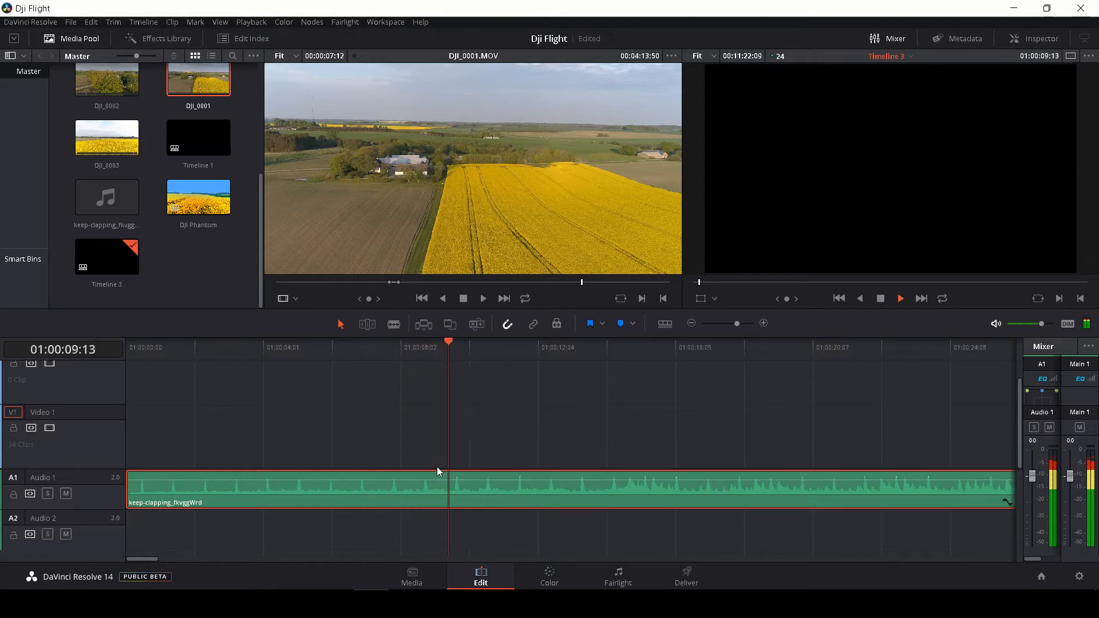
With the music clip deselected, play it from the start of the timeline and add a timeline marker on every beat until about 01:00:11
{"action": "left_click", "coordinate": [156, 432]}
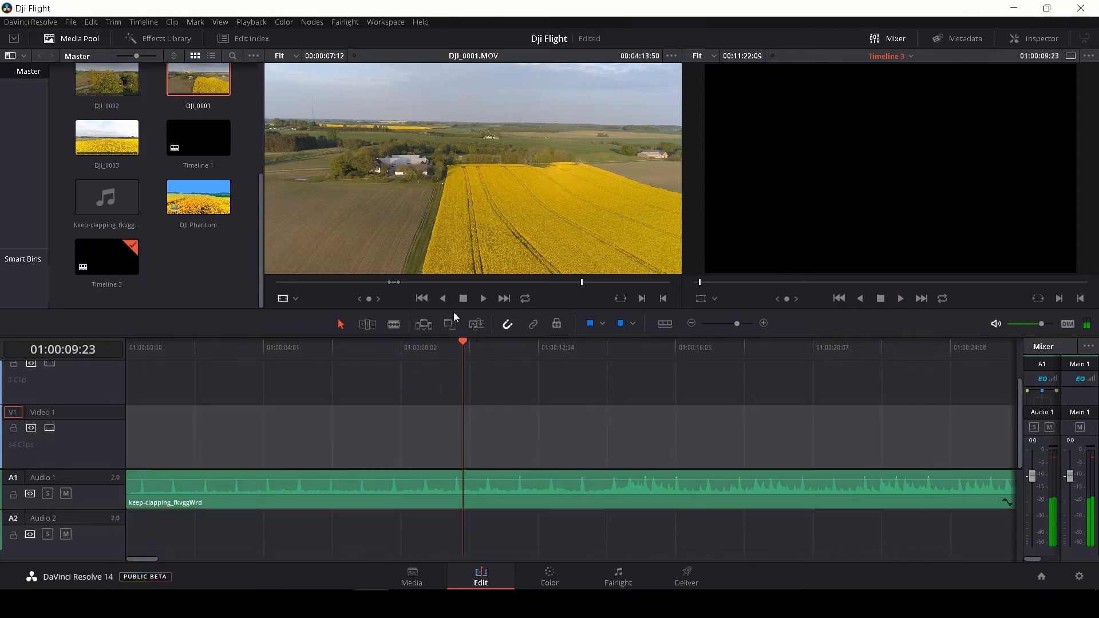
{"action": "left_click_drag", "start_coordinate": [463, 347], "coordinate": [119, 376]}
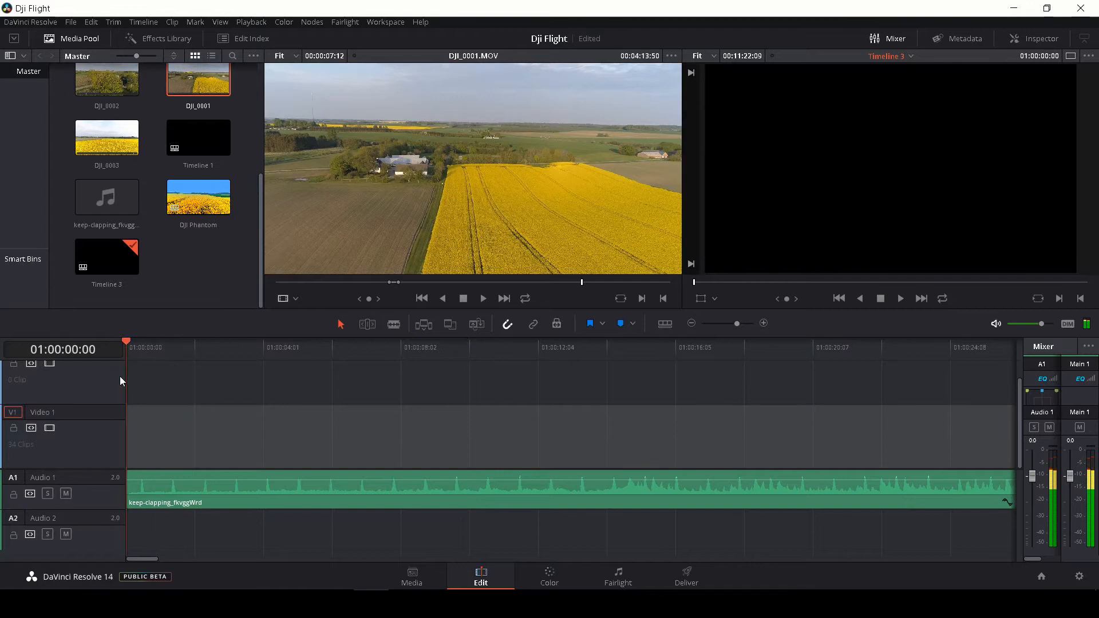
{"action": "left_click", "coordinate": [149, 417]}
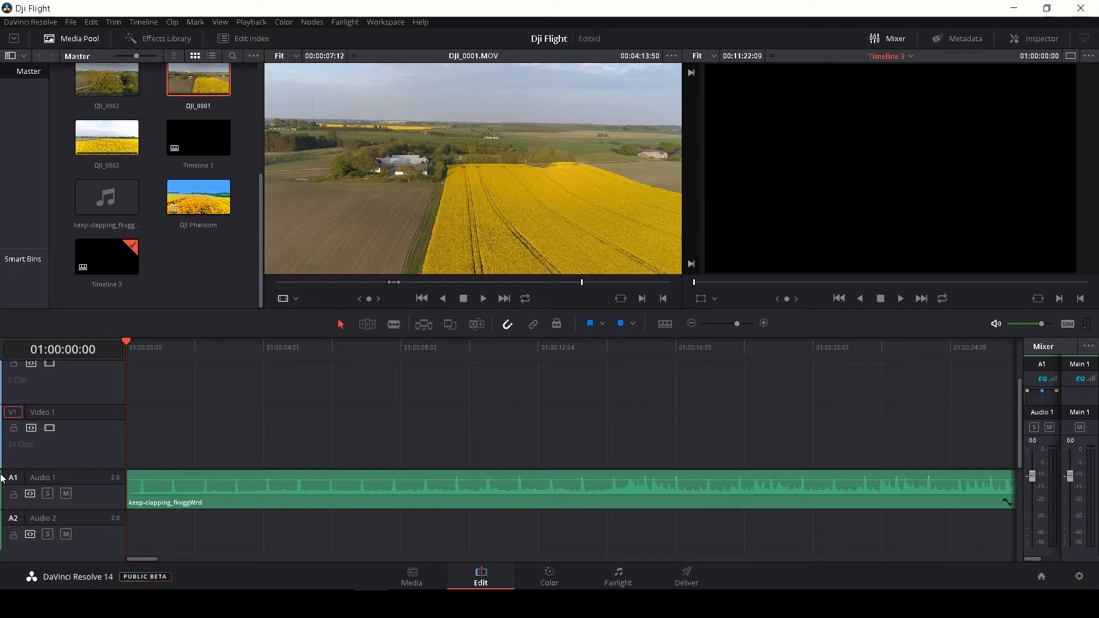
{"action": "key", "text": "space"}
{"action": "key", "text": "m"}
{"action": "key", "text": "m"}
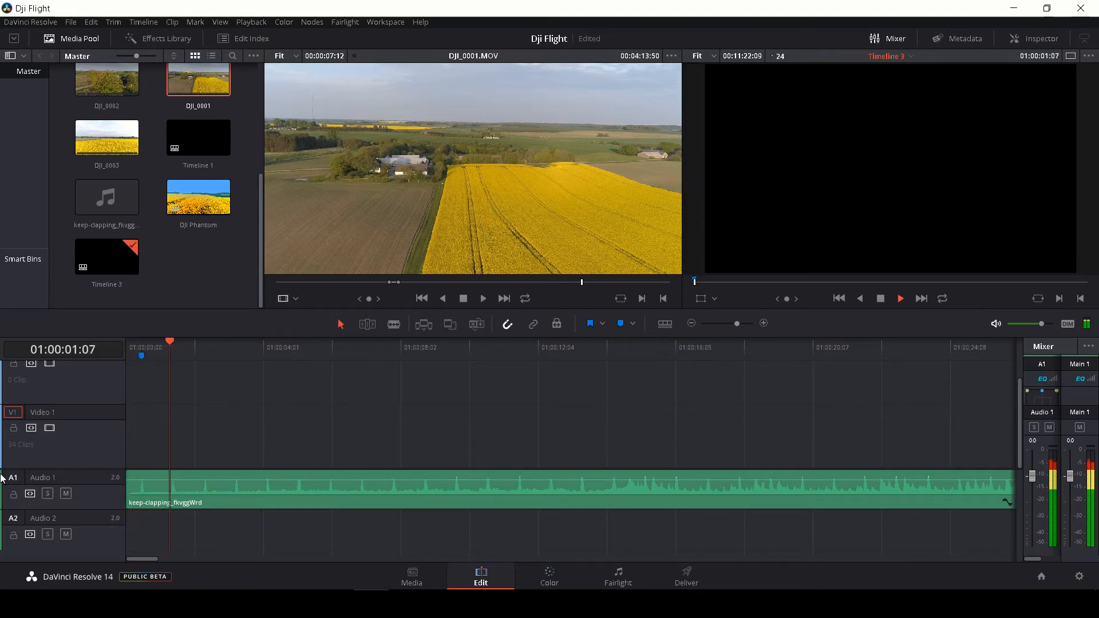
{"action": "key", "text": "m"}
{"action": "key", "text": "m"}
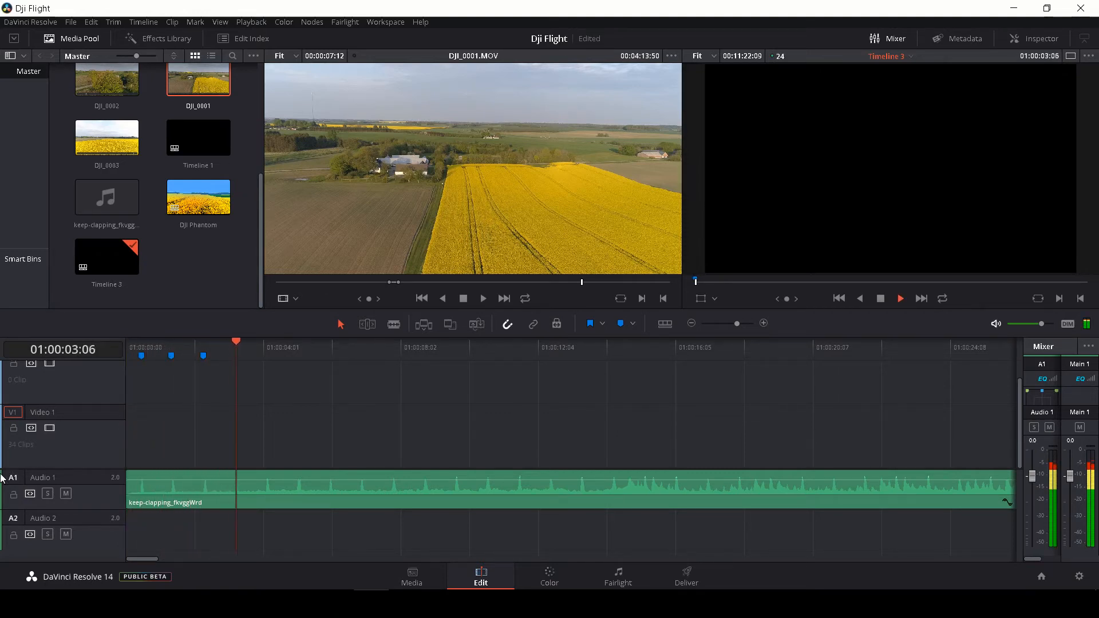
{"action": "key", "text": "m"}
{"action": "key", "text": "m"}
{"action": "key", "text": "m"}
{"action": "key", "text": "m"}
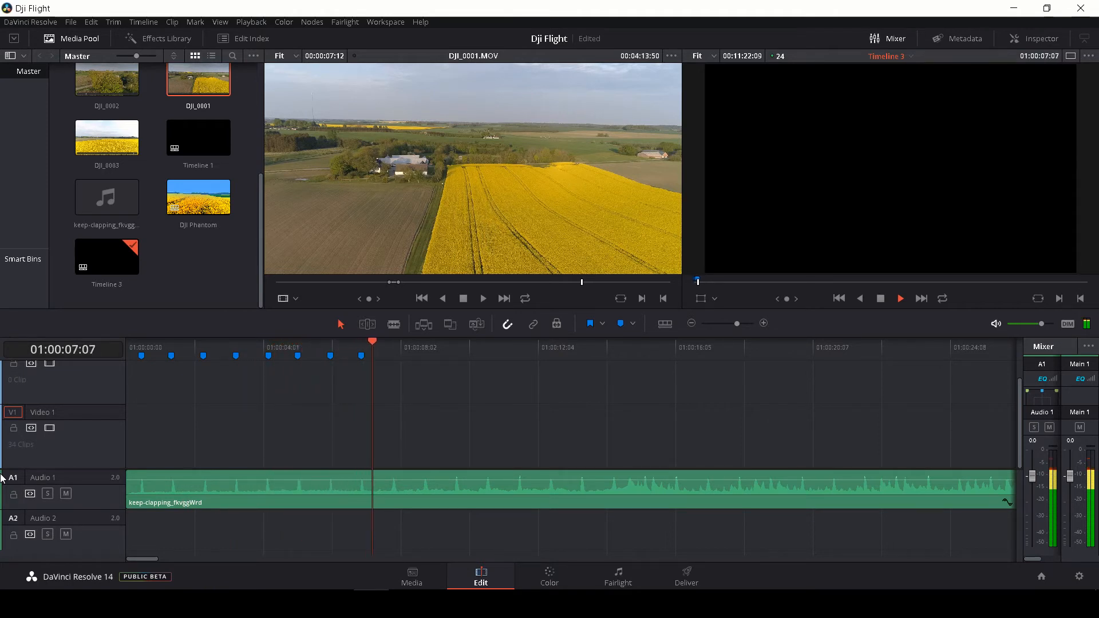
{"action": "key", "text": "m"}
{"action": "key", "text": "m"}
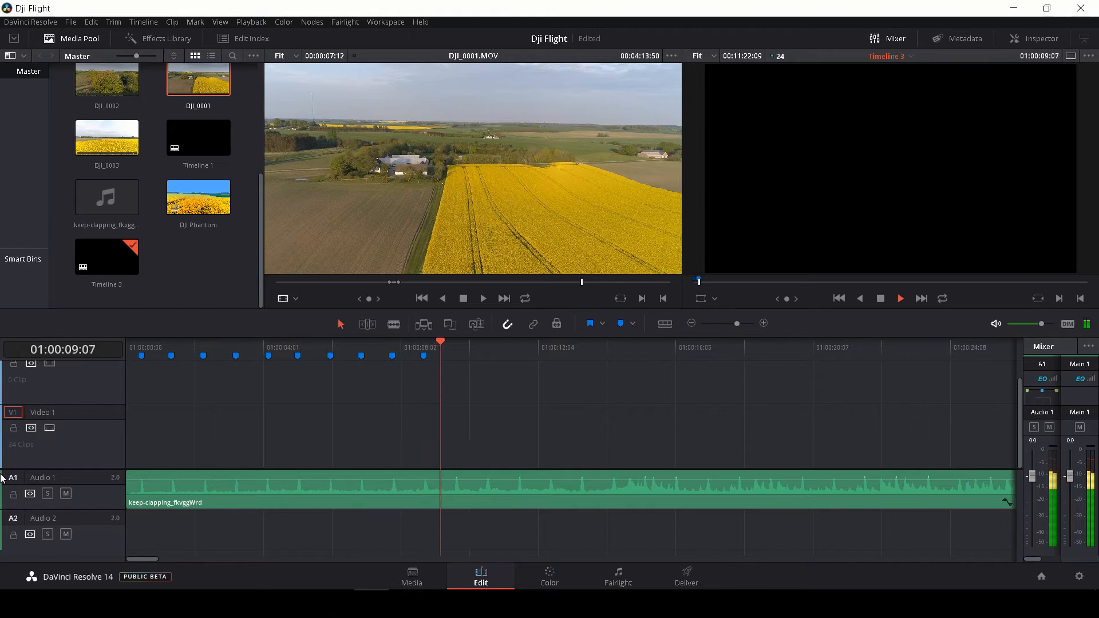
{"action": "key", "text": "m"}
{"action": "key", "text": "m"}
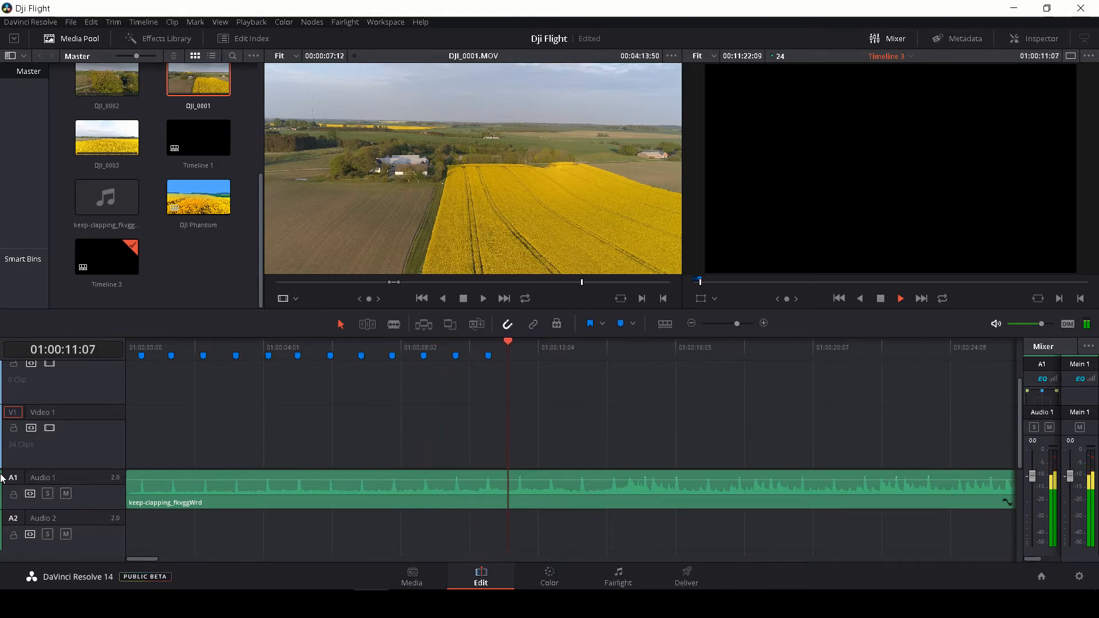
{"action": "key", "text": "m"}
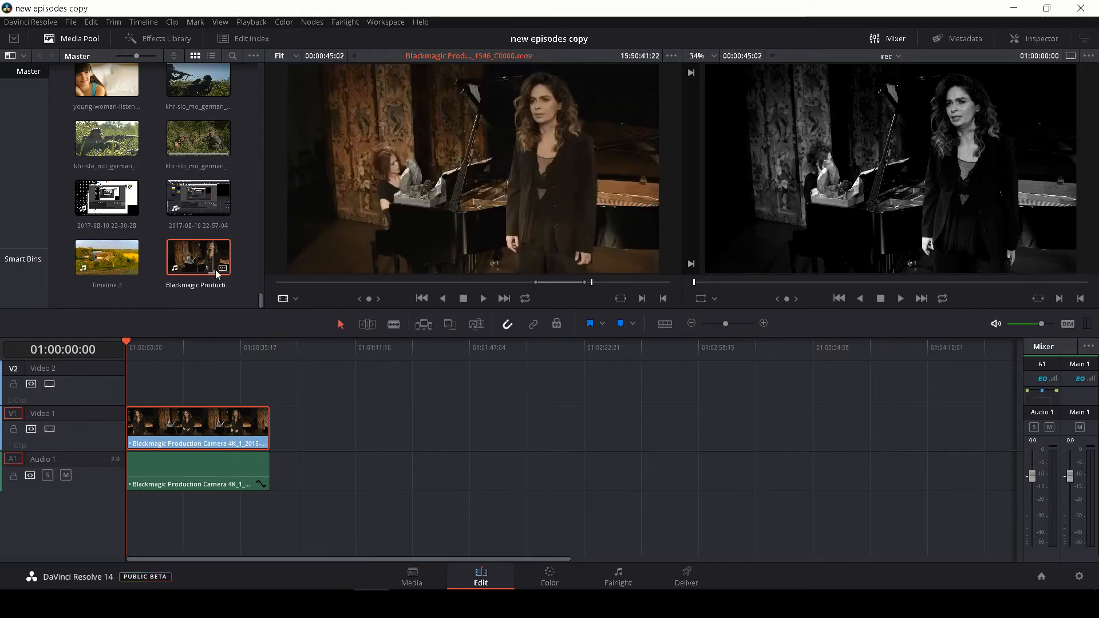
In the new episodes copy project, split the singer's video clip on Video 1 at 01:00:18:09 and 01:00:26:23
{"action": "mouse_move", "coordinate": [223, 270]}
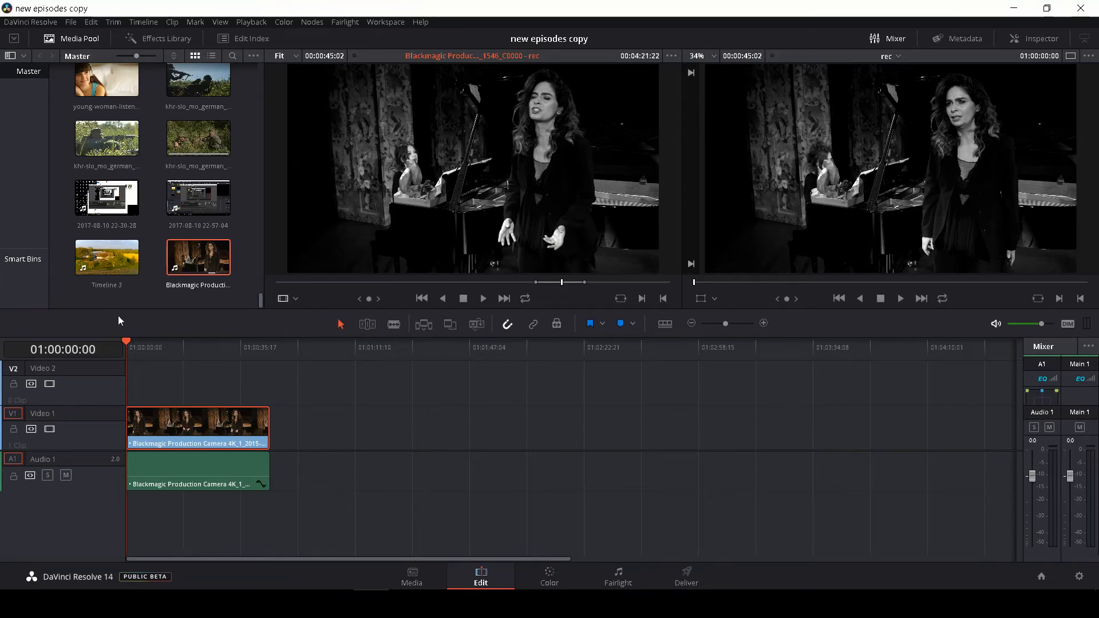
{"action": "left_click_drag", "start_coordinate": [127, 343], "coordinate": [184, 355]}
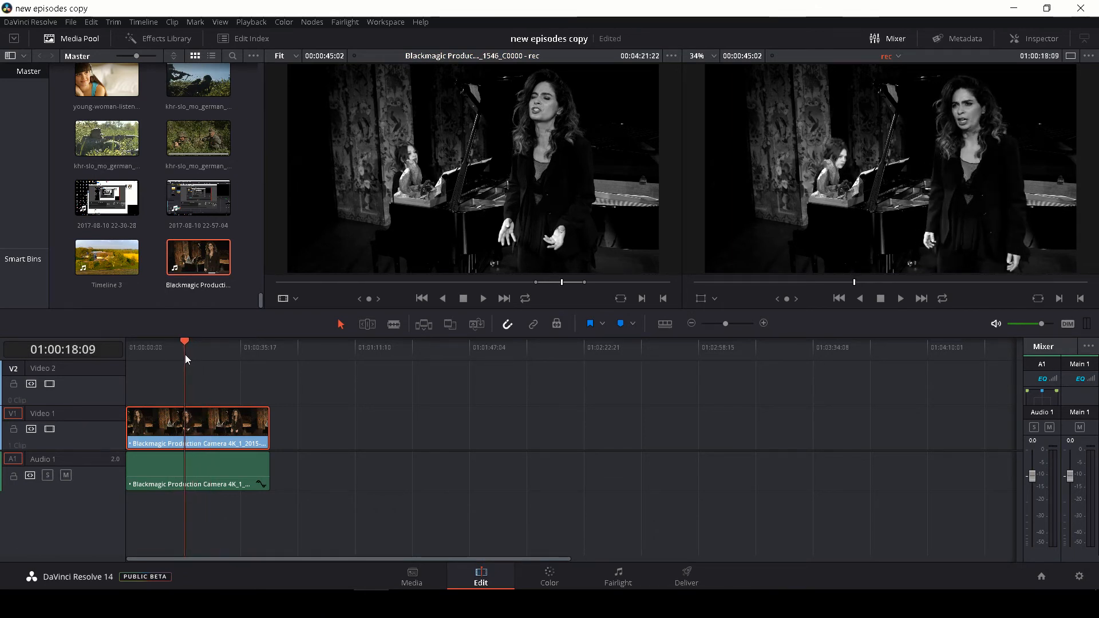
{"action": "key", "text": "b"}
{"action": "left_click", "coordinate": [187, 422]}
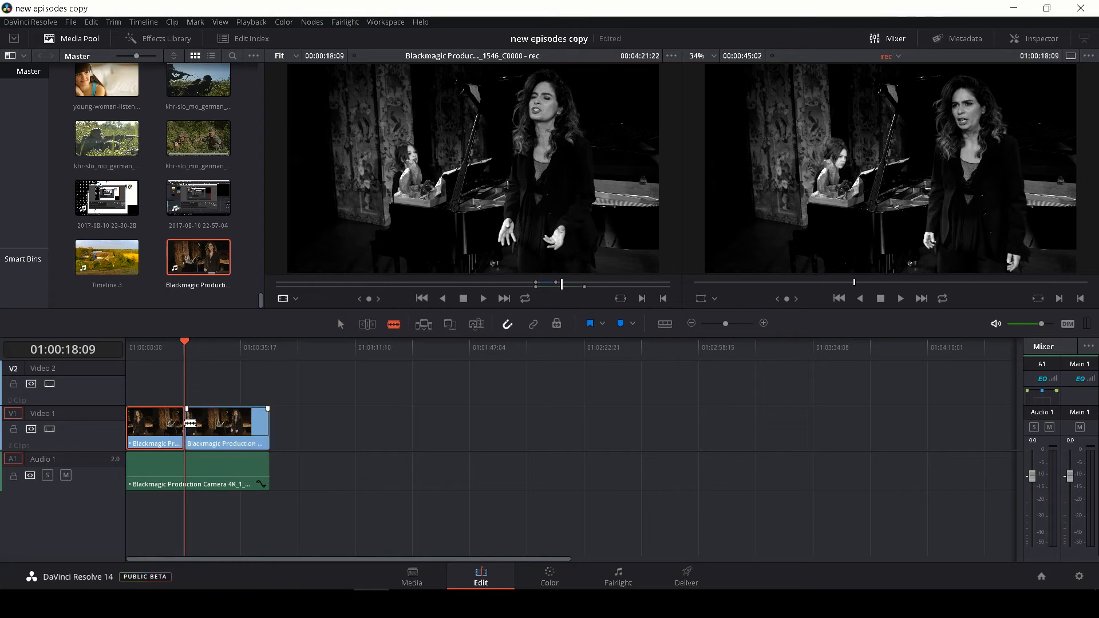
{"action": "left_click_drag", "start_coordinate": [184, 347], "coordinate": [213, 358]}
{"action": "left_click", "coordinate": [212, 421]}
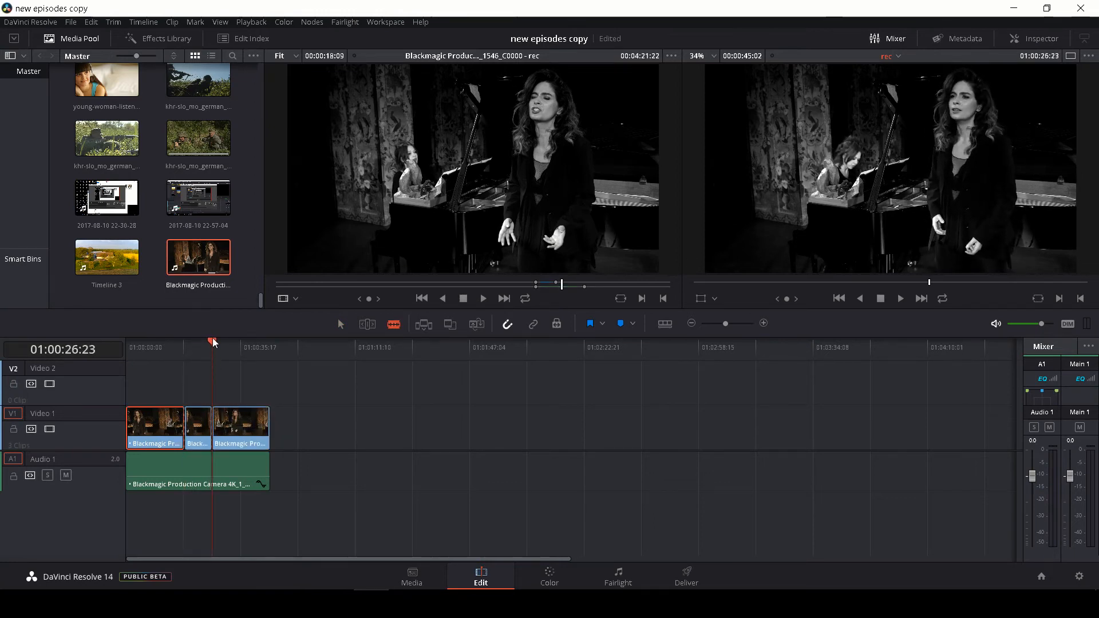
Reframe the middle singer segment as a close-up with Zoom 2.000, Position X -482 and Y -449, and play back from before its first cut
{"action": "left_click", "coordinate": [199, 346]}
{"action": "key", "text": "a"}
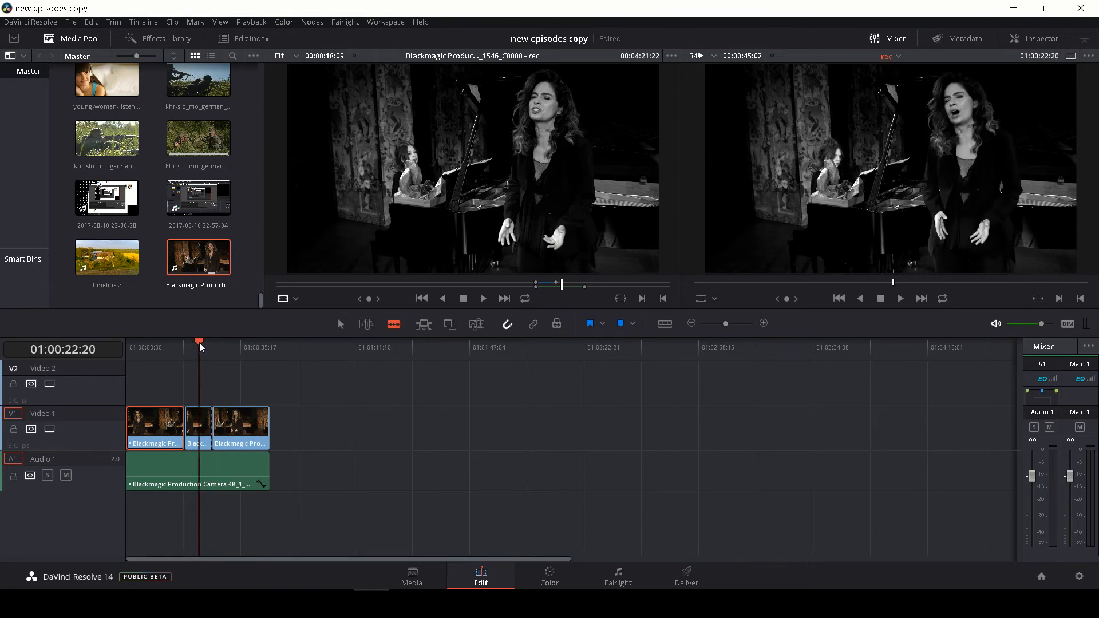
{"action": "left_click", "coordinate": [204, 439]}
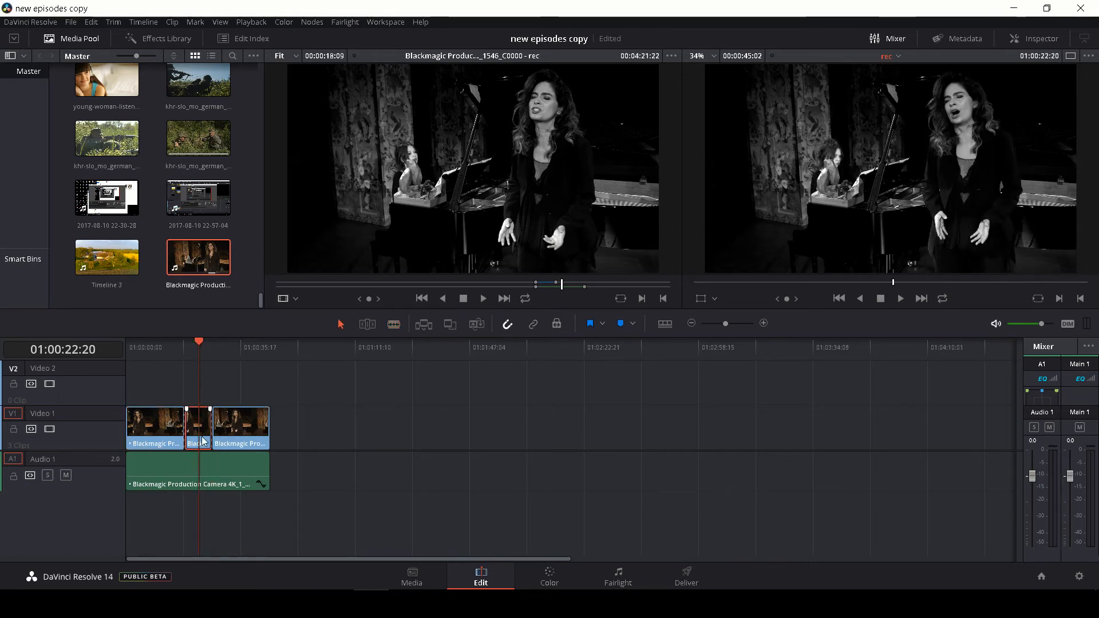
{"action": "left_click", "coordinate": [1035, 41]}
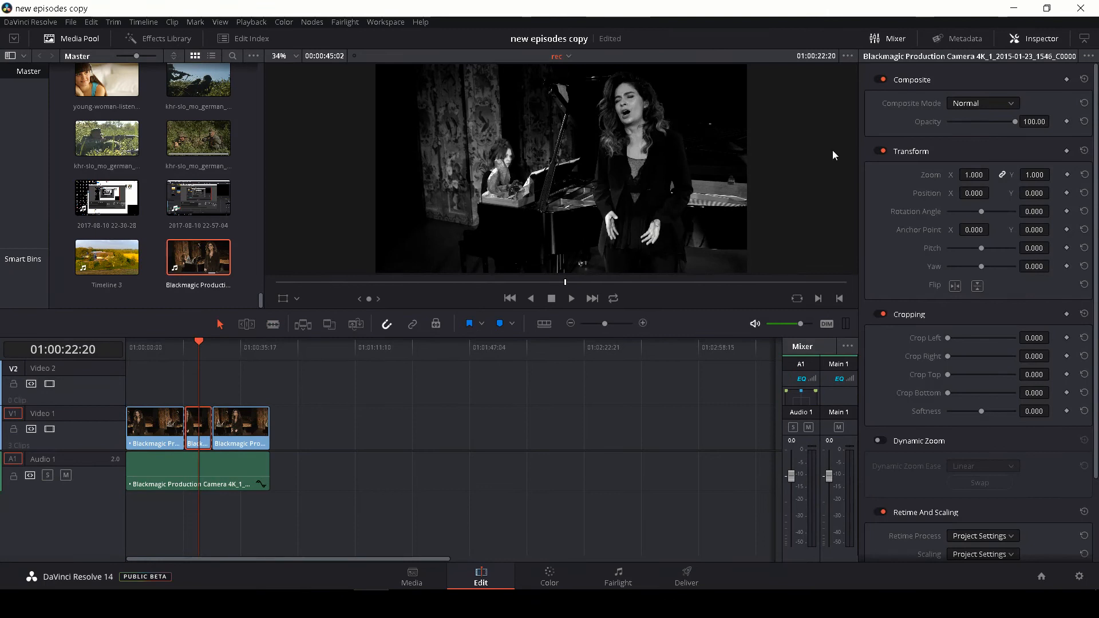
{"action": "mouse_move", "coordinate": [976, 175]}
{"action": "left_mouse_down"}
{"action": "mouse_move", "coordinate": [993, 173]}
{"action": "mouse_move", "coordinate": [962, 176]}
{"action": "left_mouse_up"}
{"action": "left_click_drag", "start_coordinate": [974, 195], "coordinate": [851, 195]}
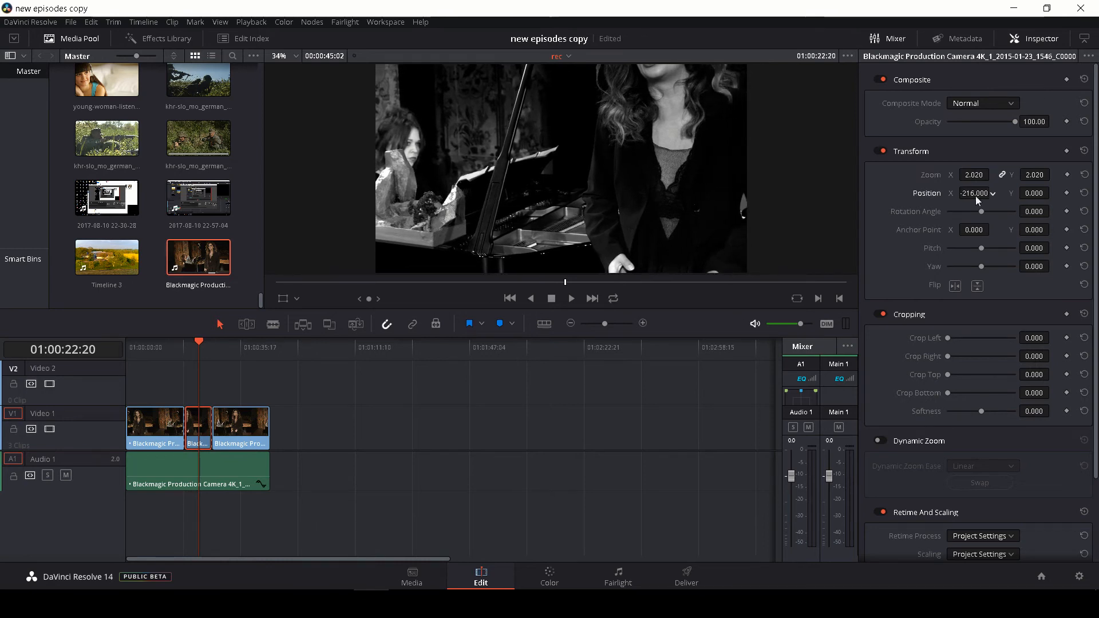
{"action": "left_click_drag", "start_coordinate": [987, 175], "coordinate": [1052, 194]}
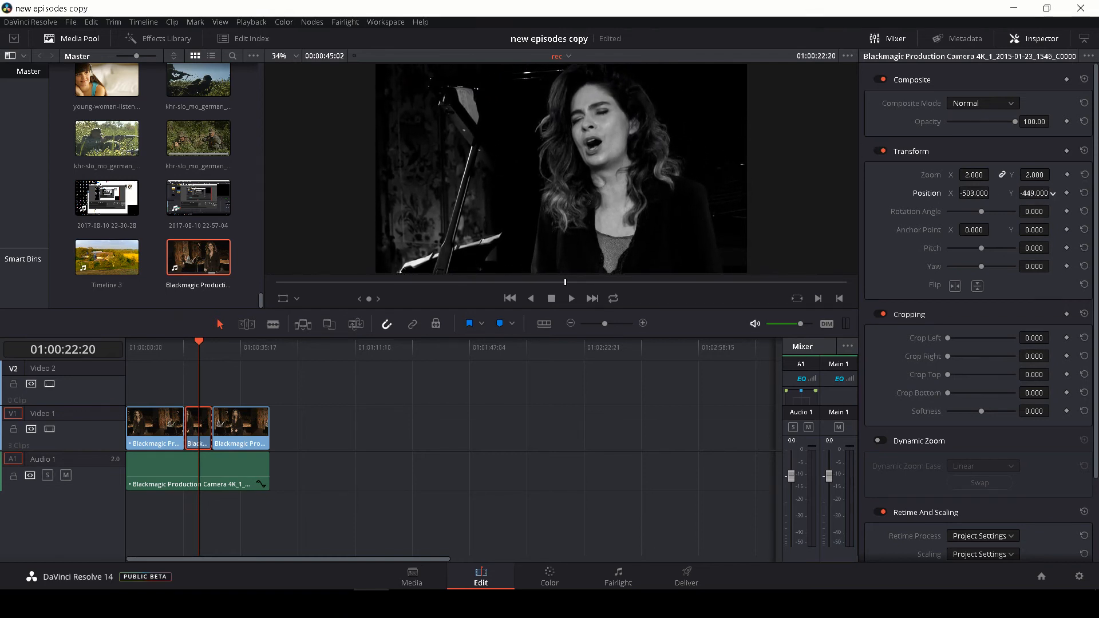
{"action": "left_click_drag", "start_coordinate": [980, 195], "coordinate": [993, 192]}
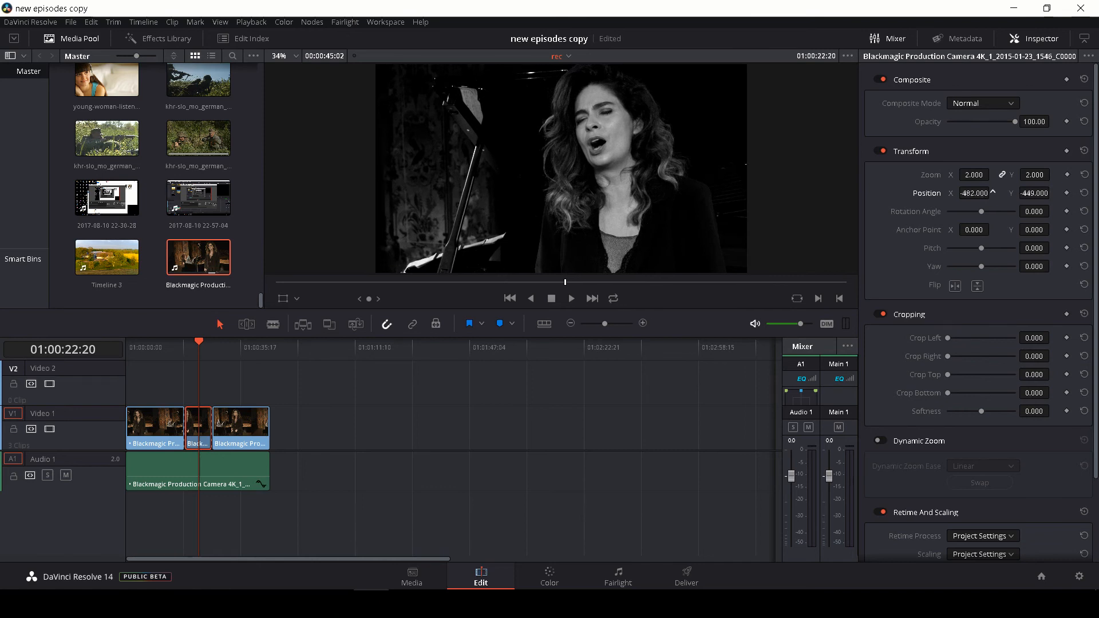
{"action": "left_click", "coordinate": [178, 351]}
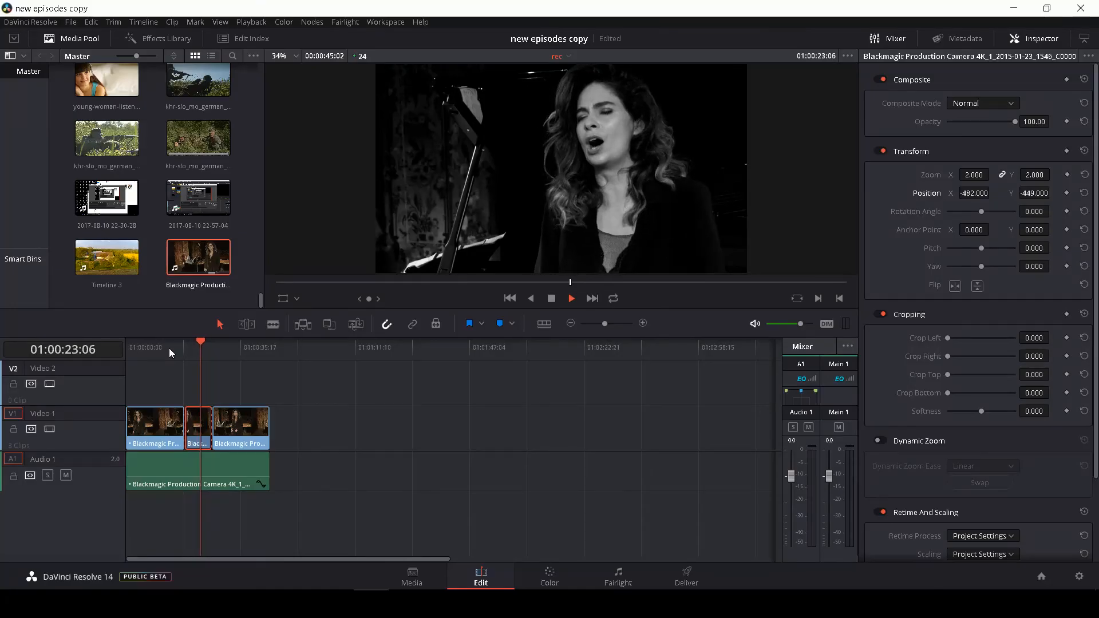
{"action": "left_click", "coordinate": [1043, 42]}
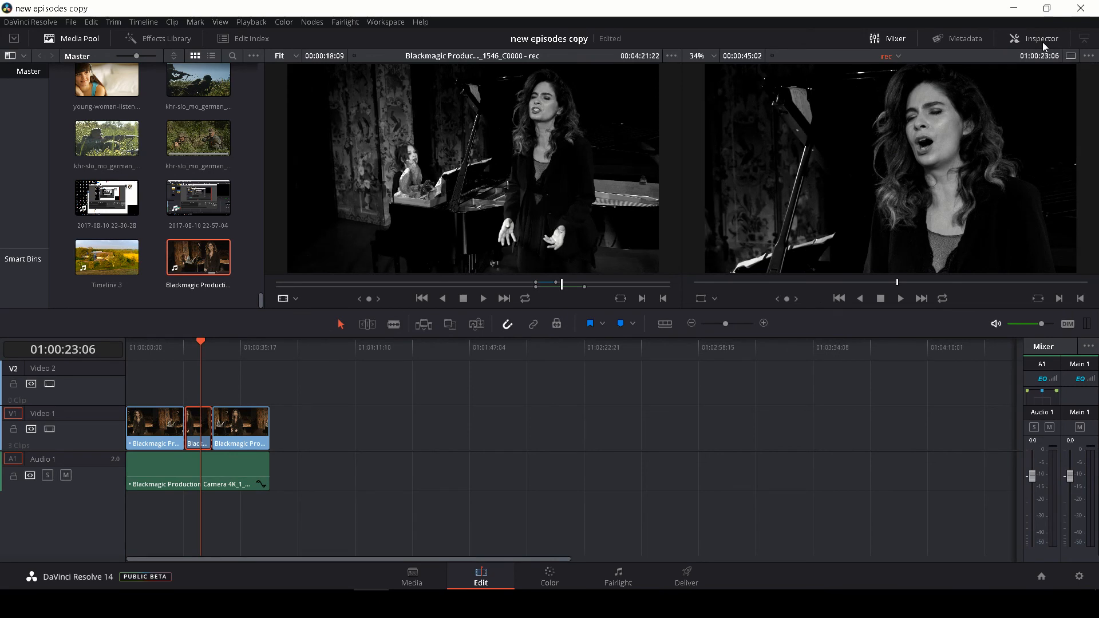